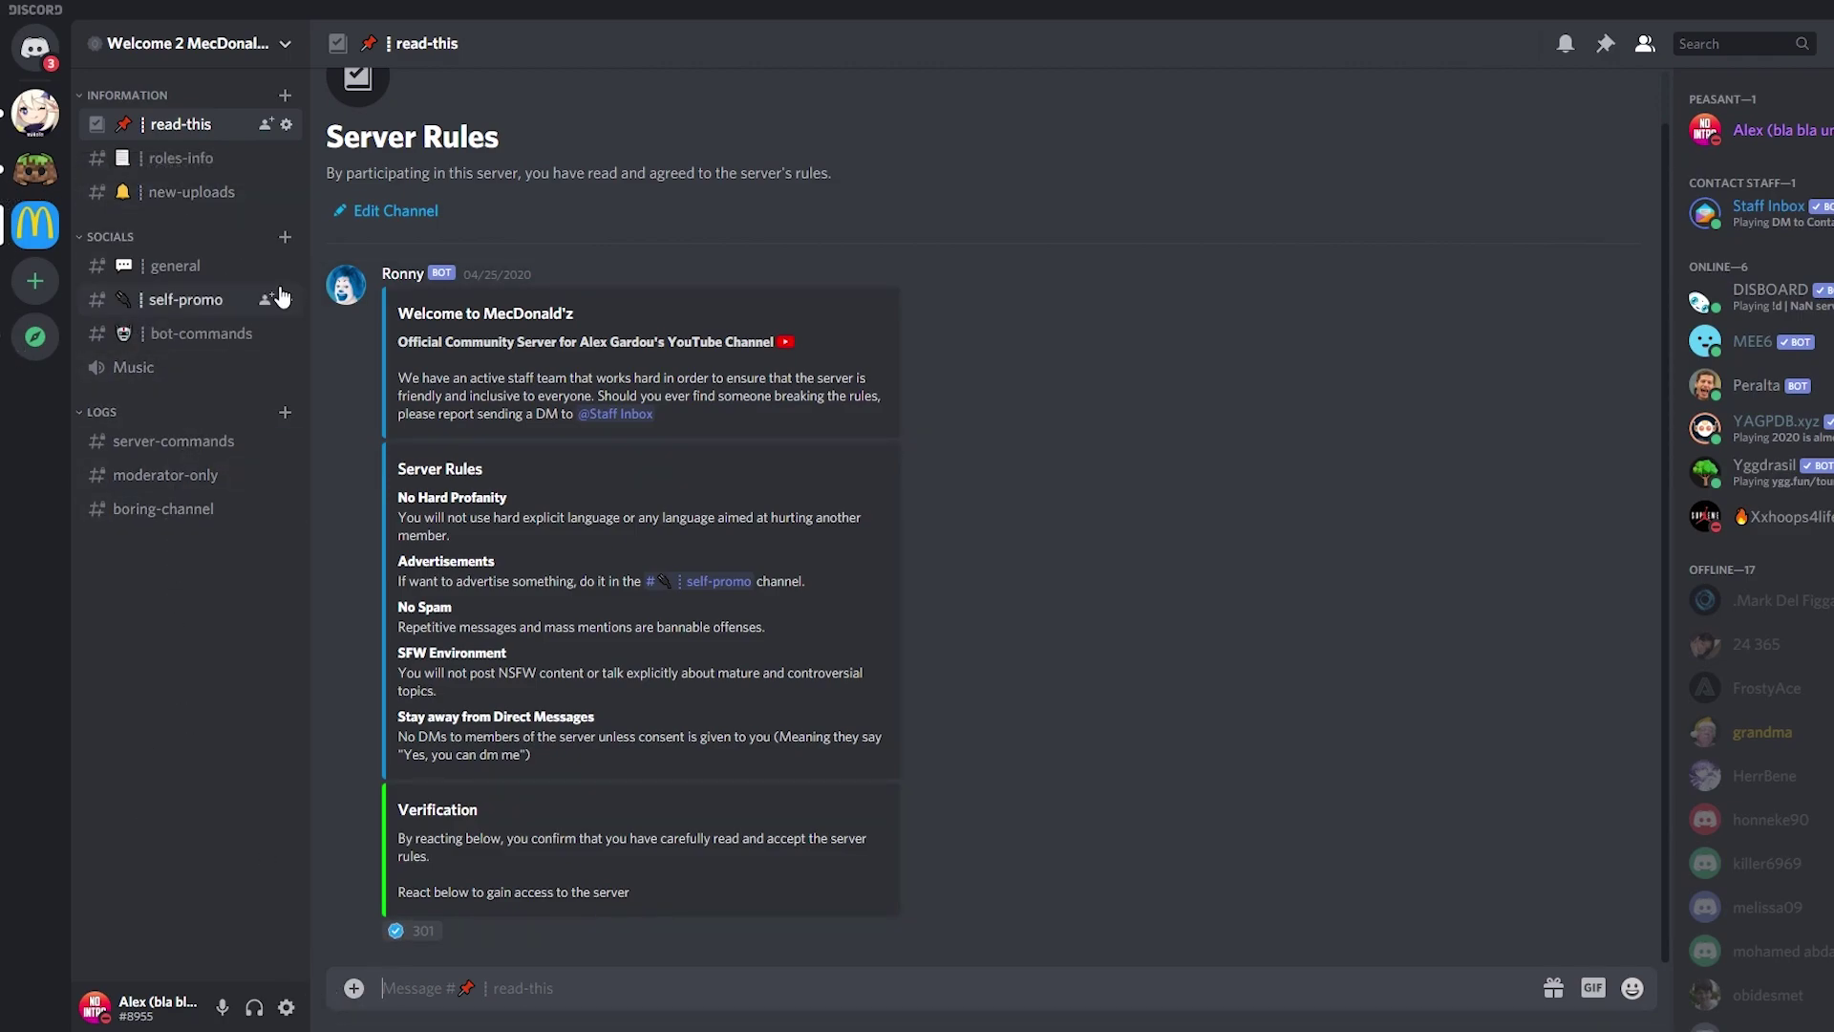
Step: Create a text channel named "read-only" in the Socials category and post "message" in it
left_click(284, 237)
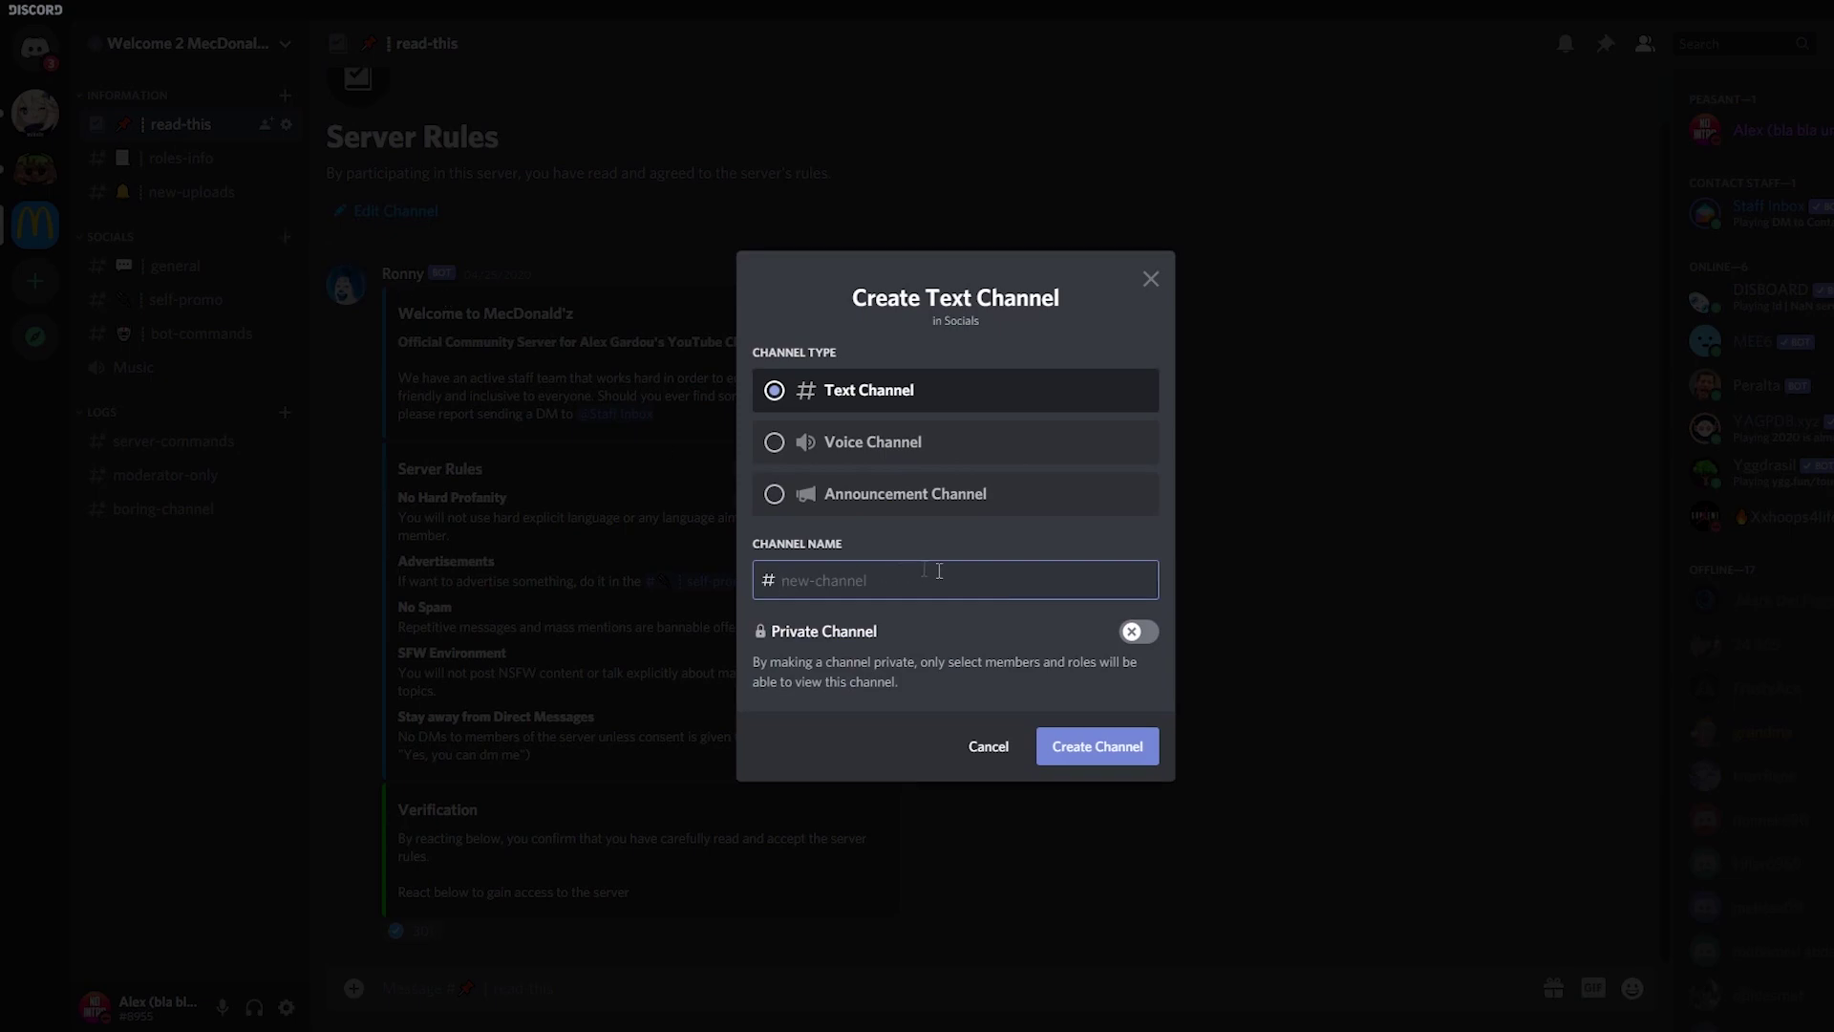
type("read-only")
left_click(1100, 746)
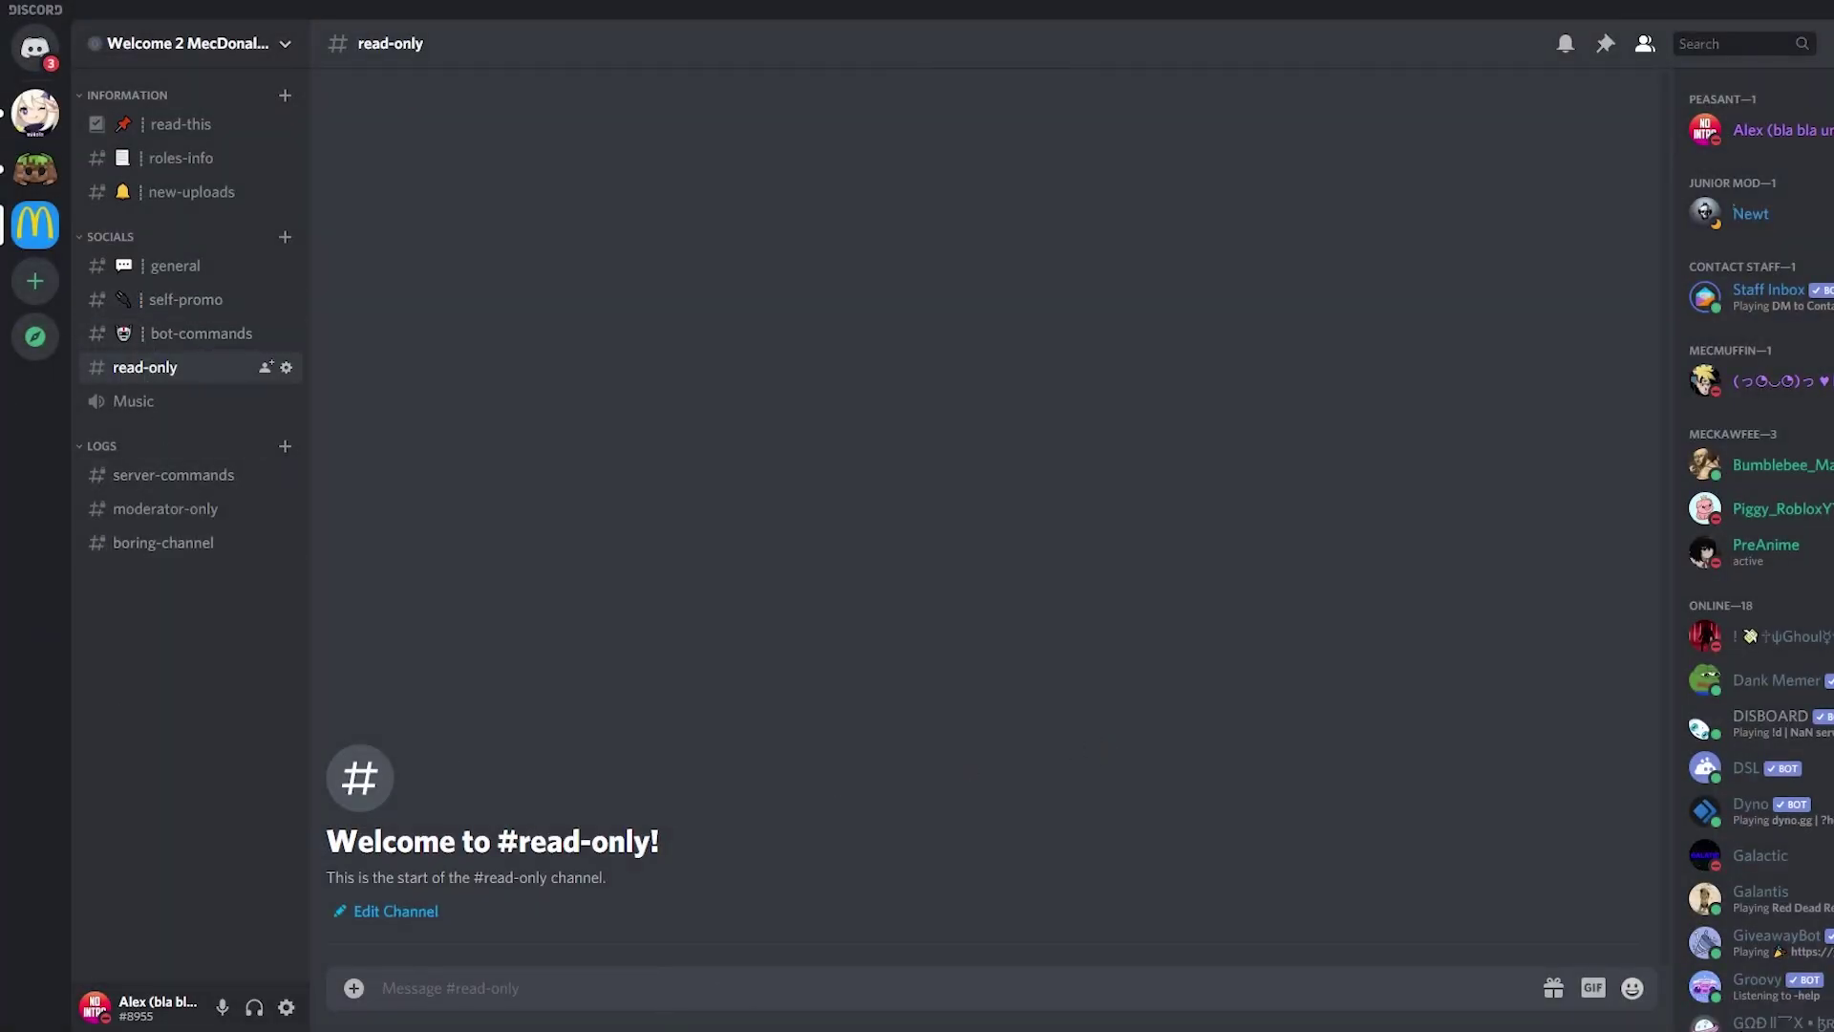
type("message")
key("Return")
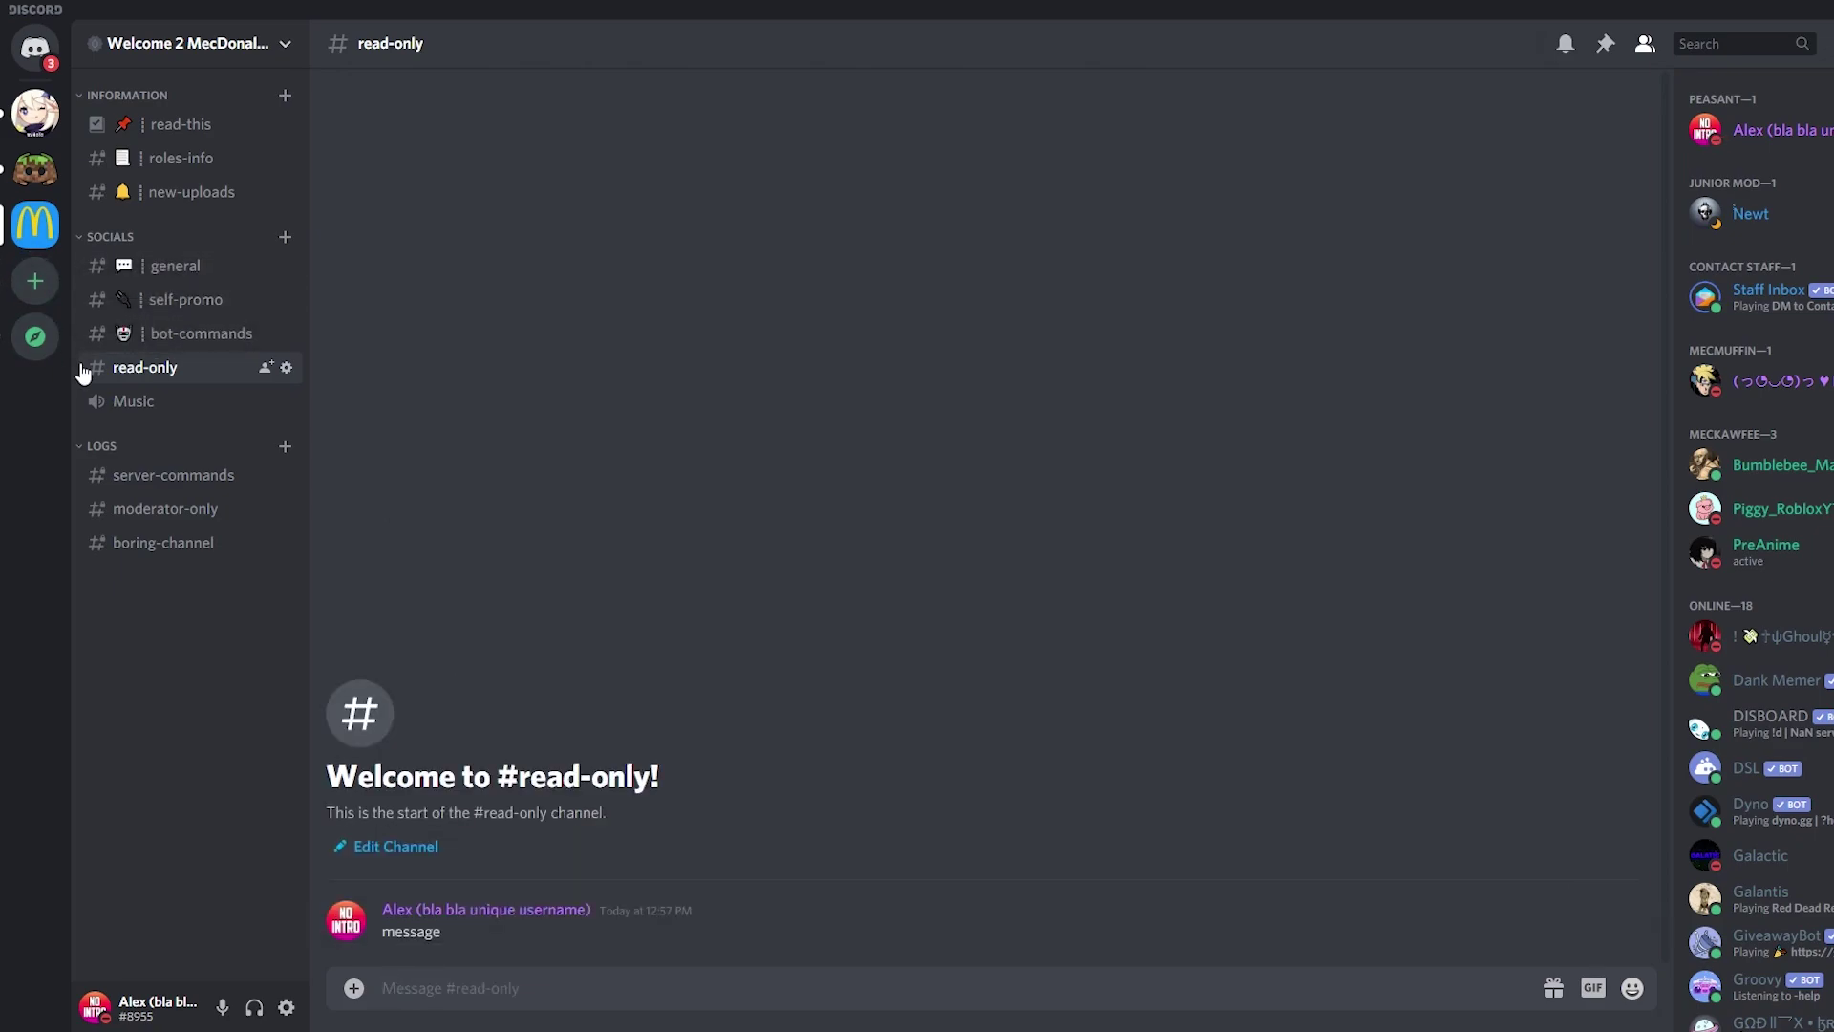
right_click(158, 370)
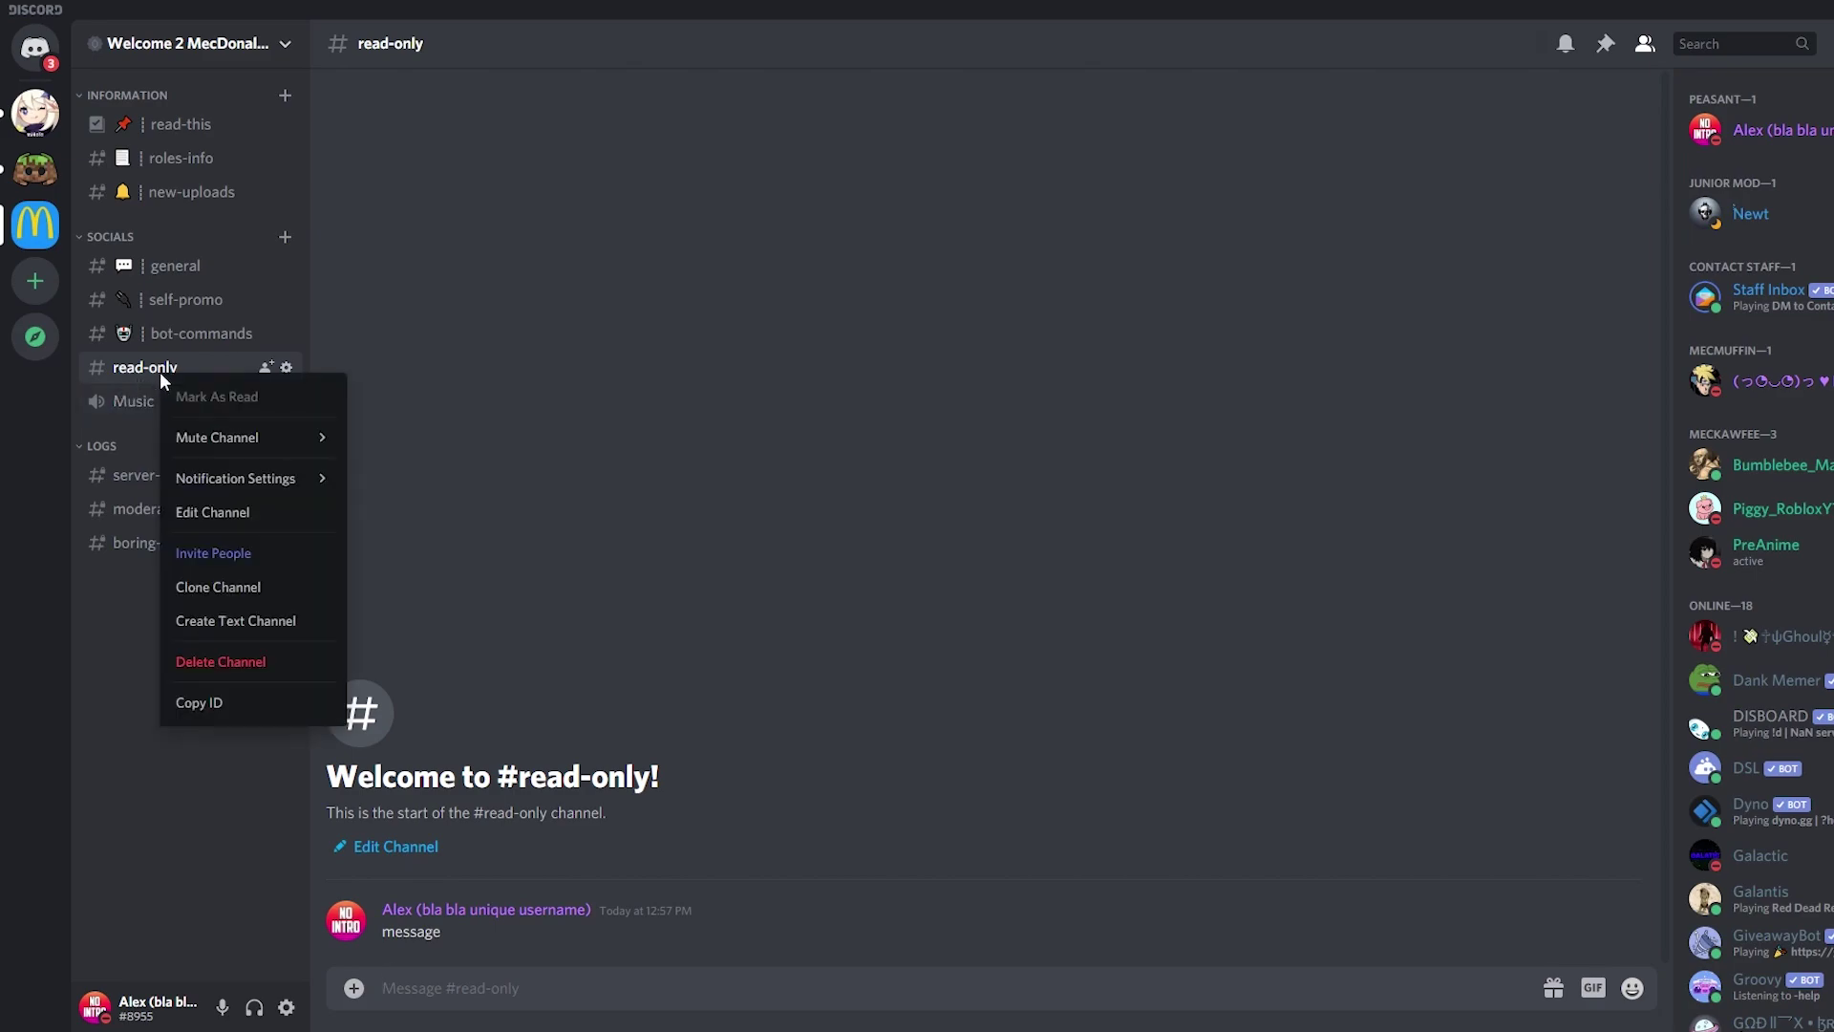
left_click(233, 524)
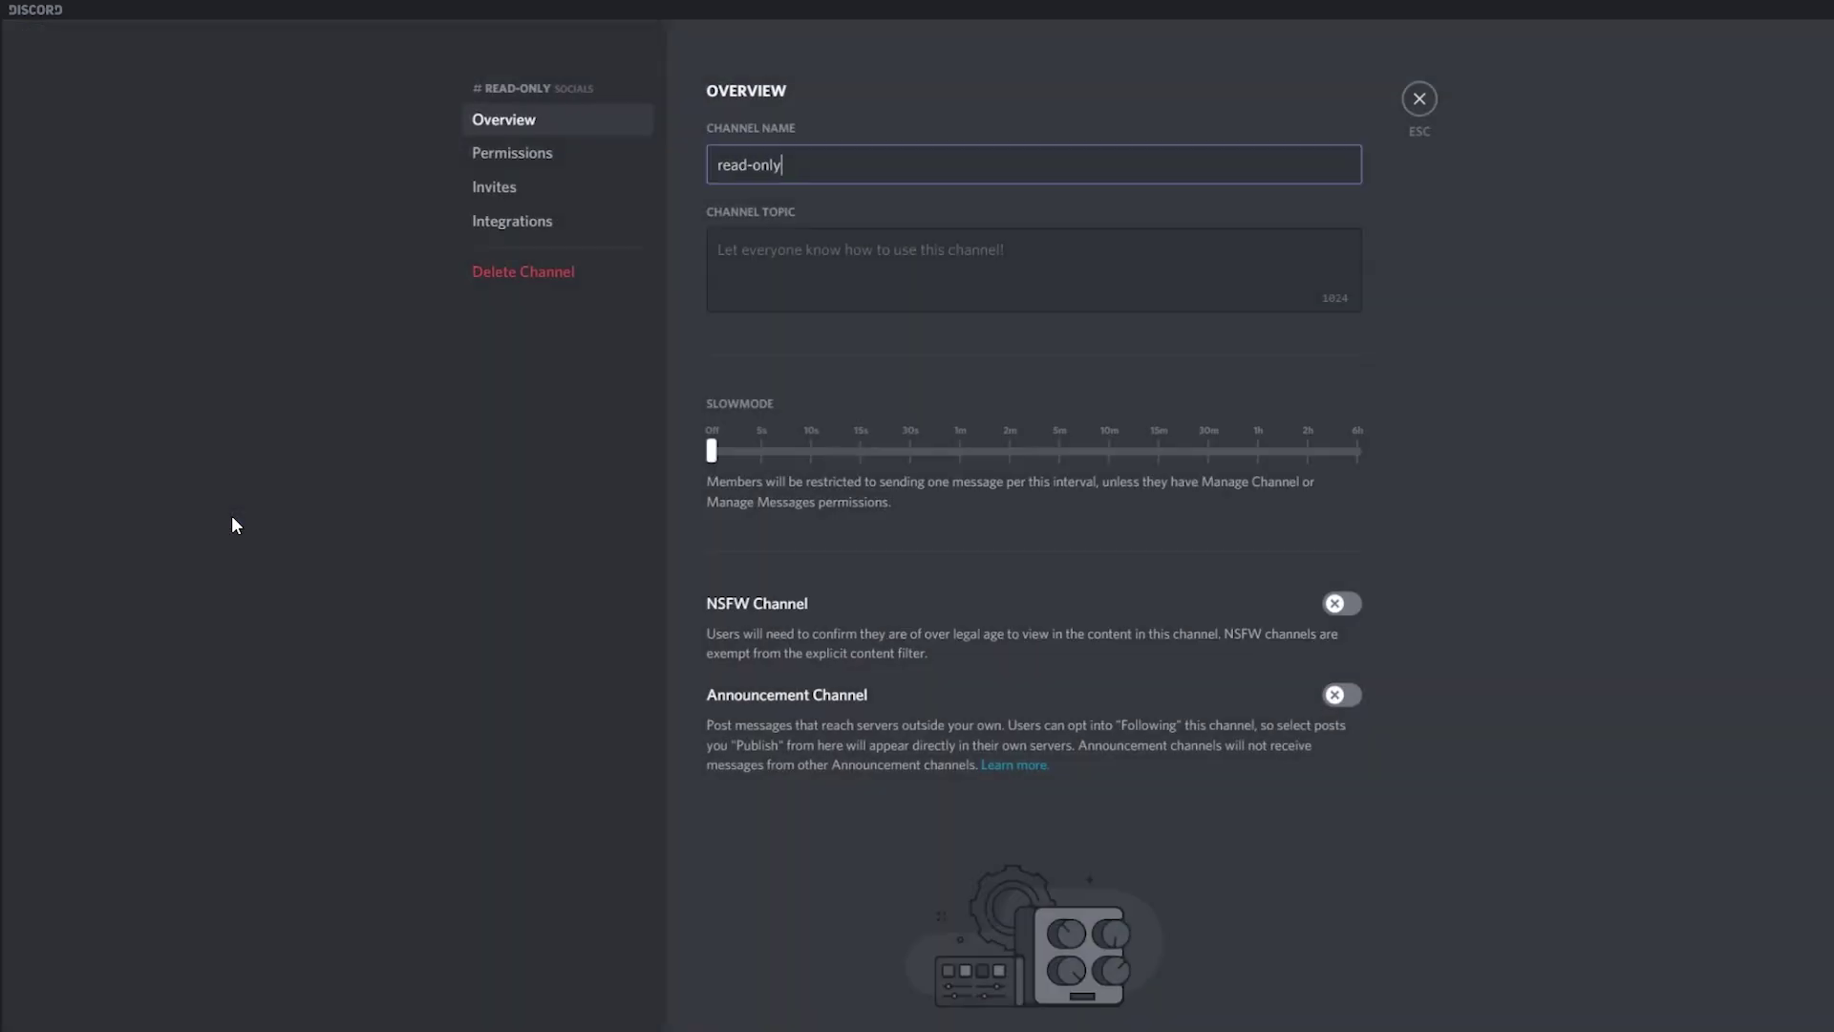
left_click(562, 157)
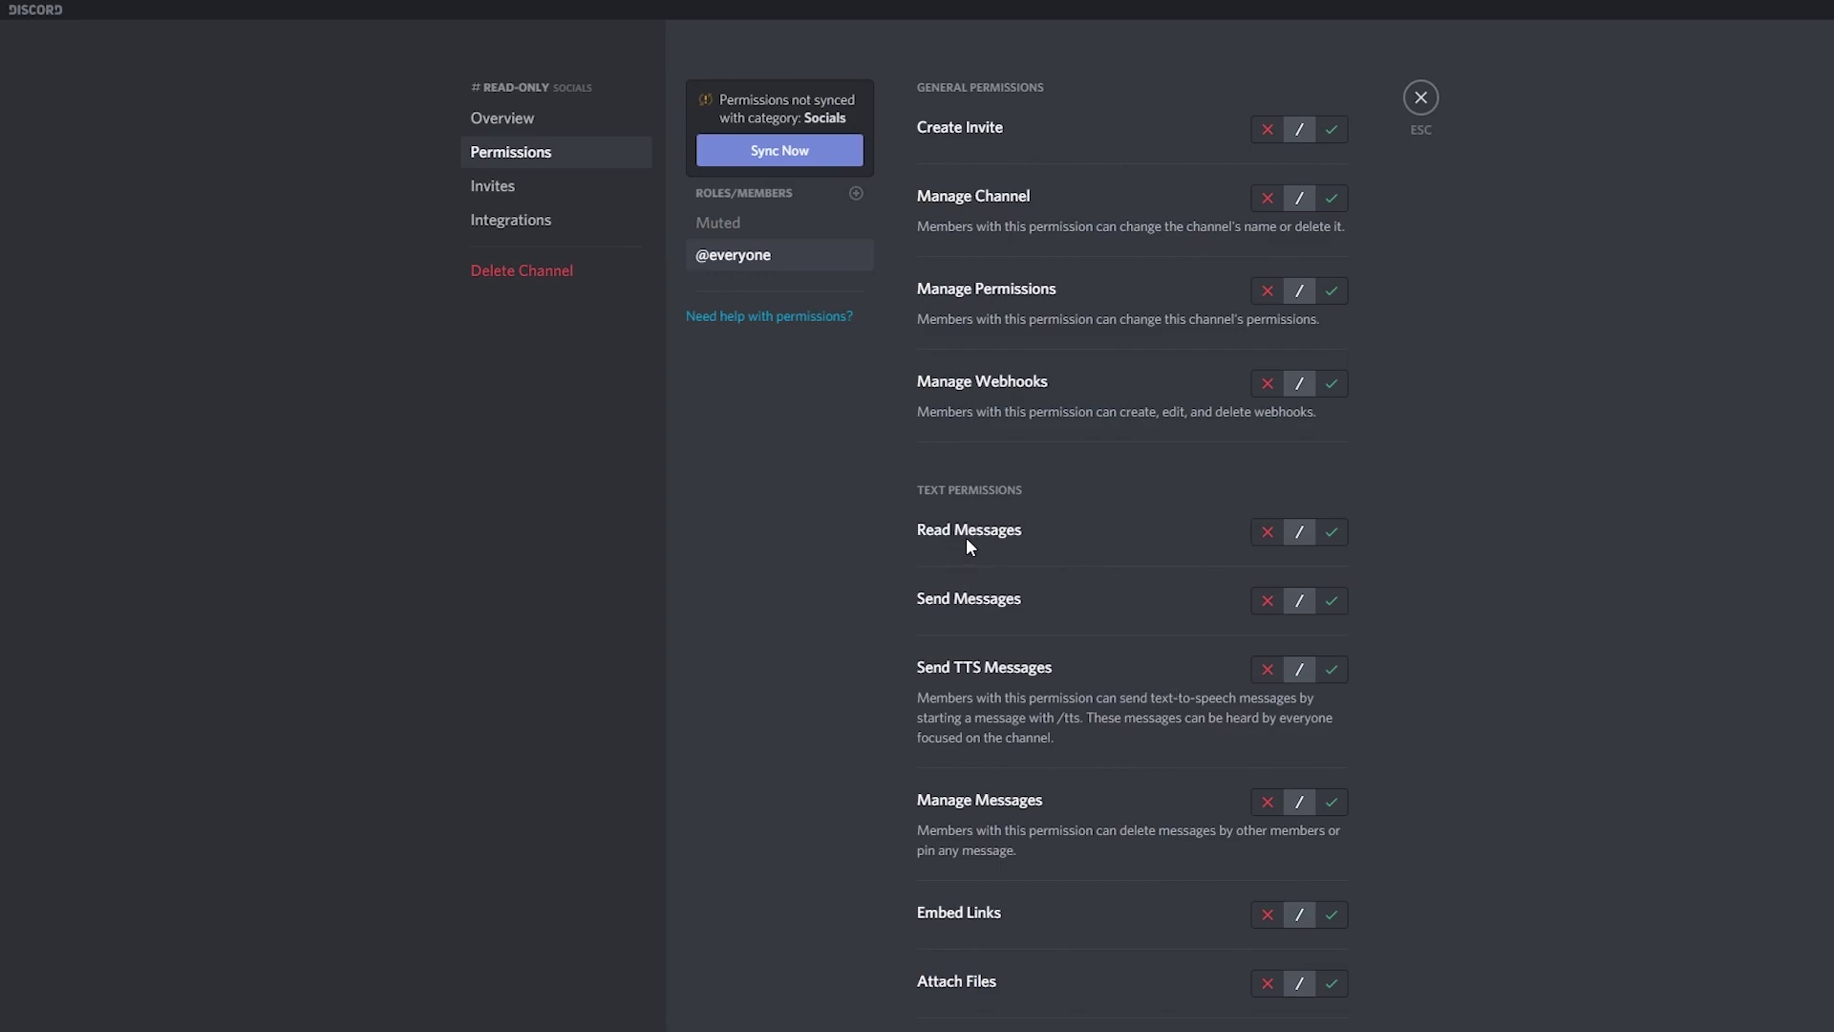
left_click(1268, 533)
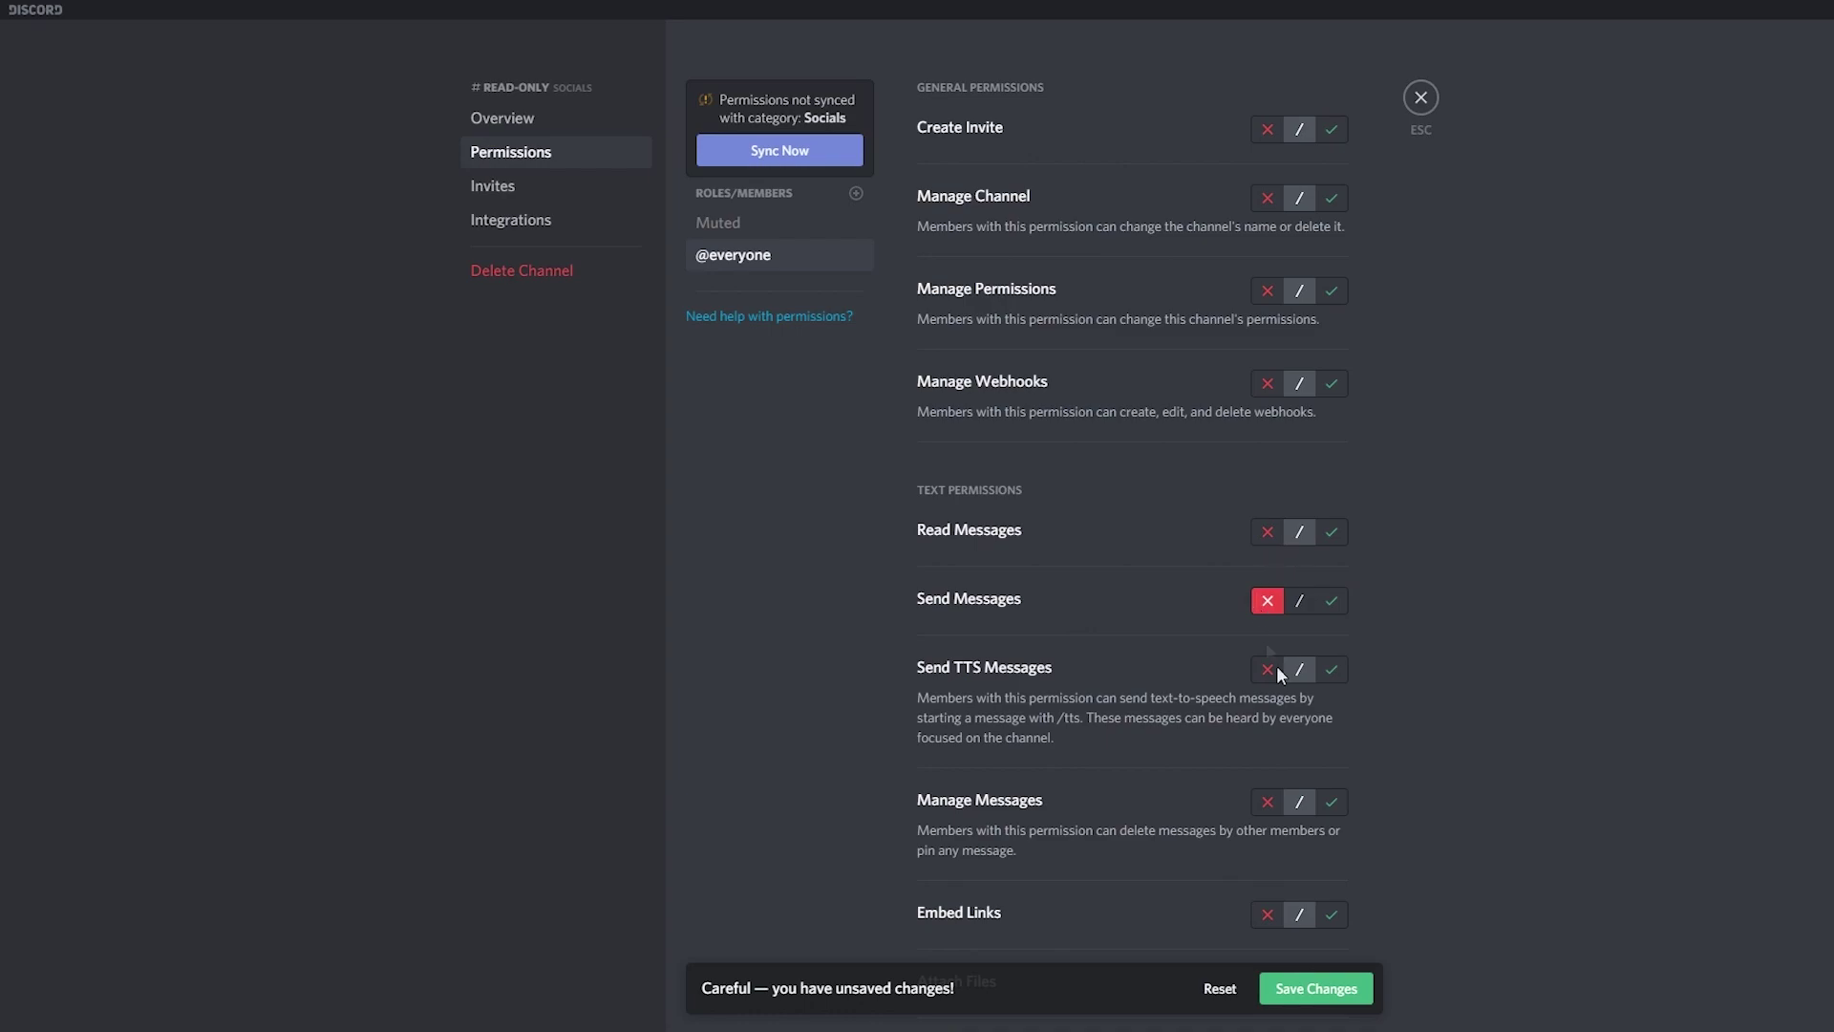
left_click(1331, 999)
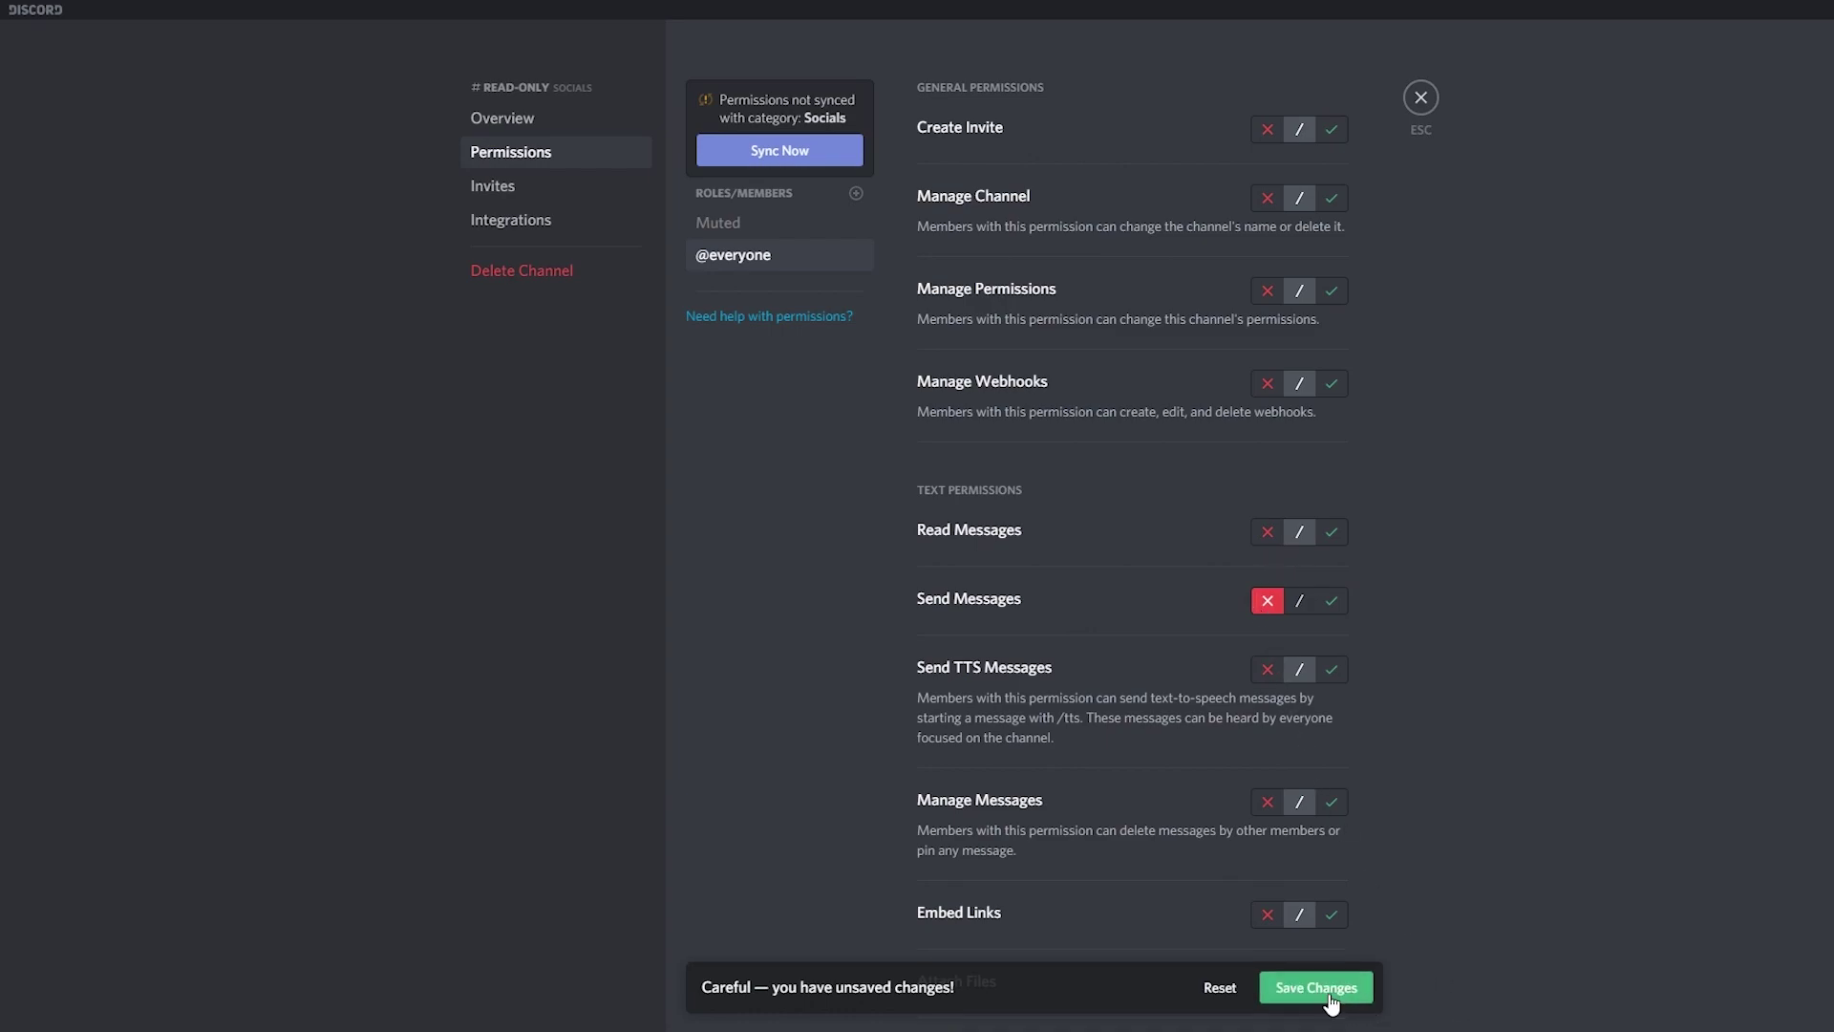
left_click(1419, 97)
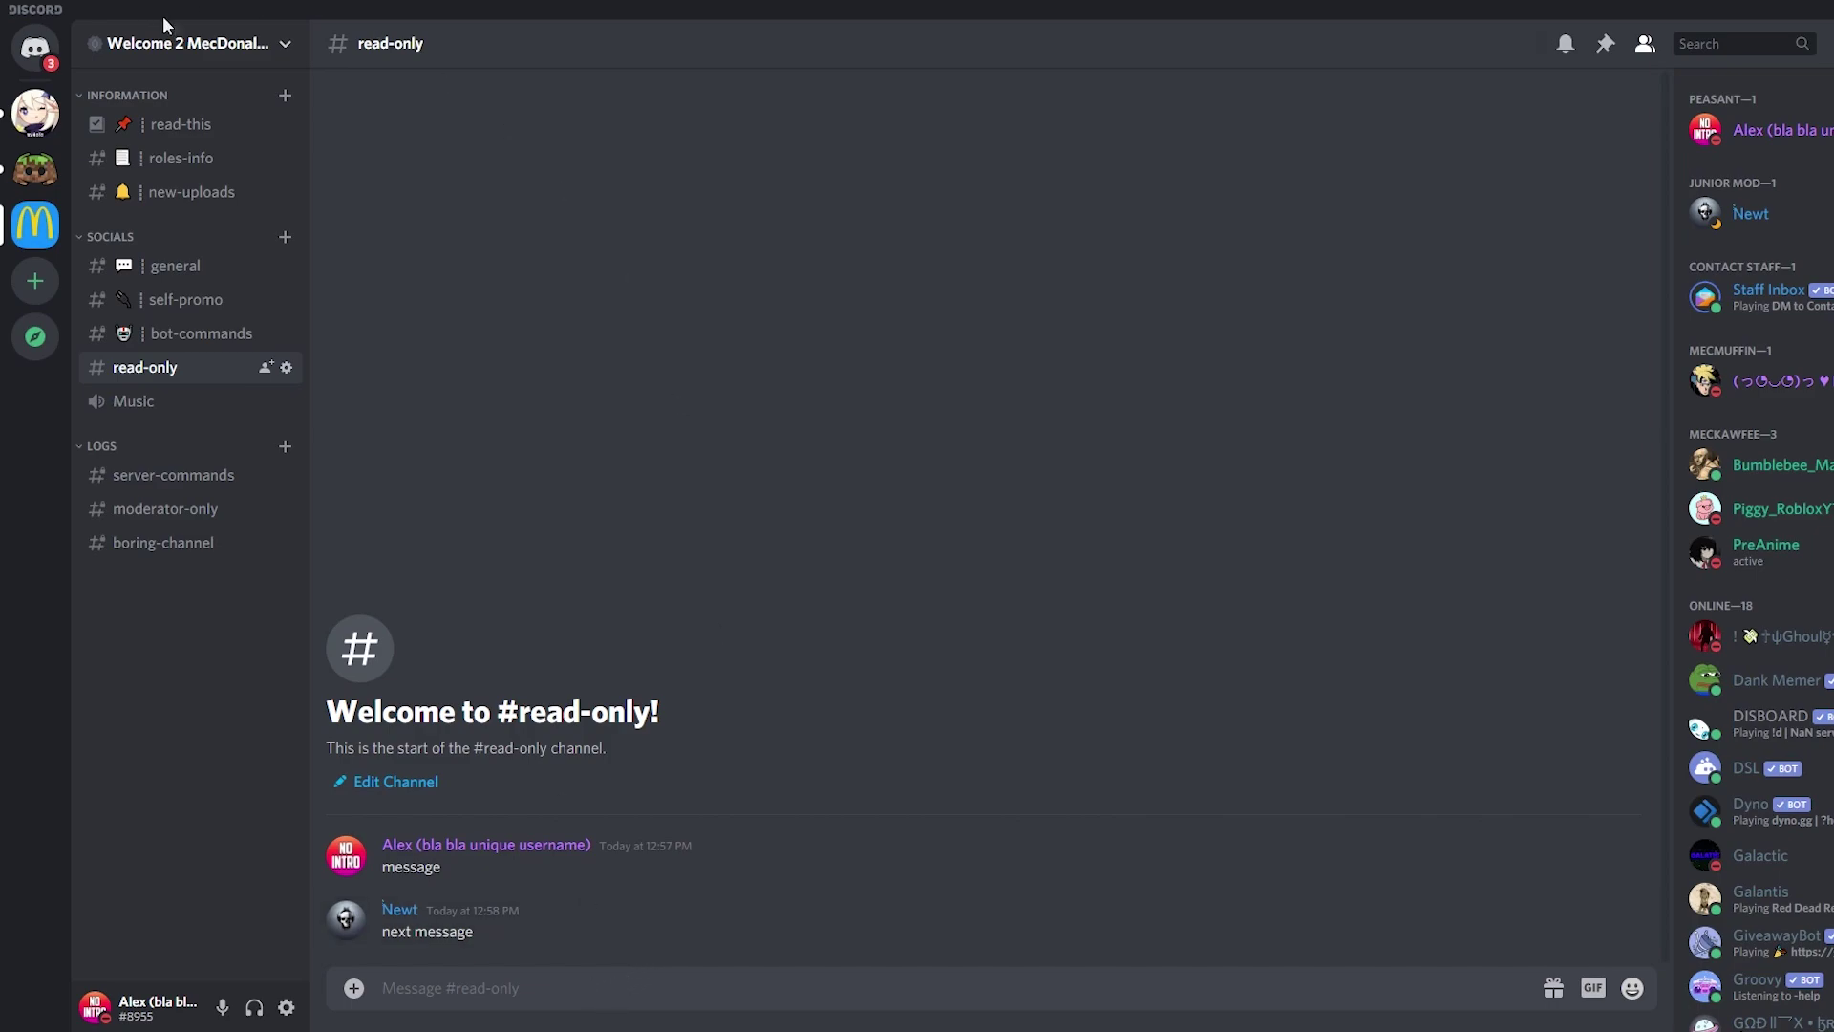
left_click(276, 44)
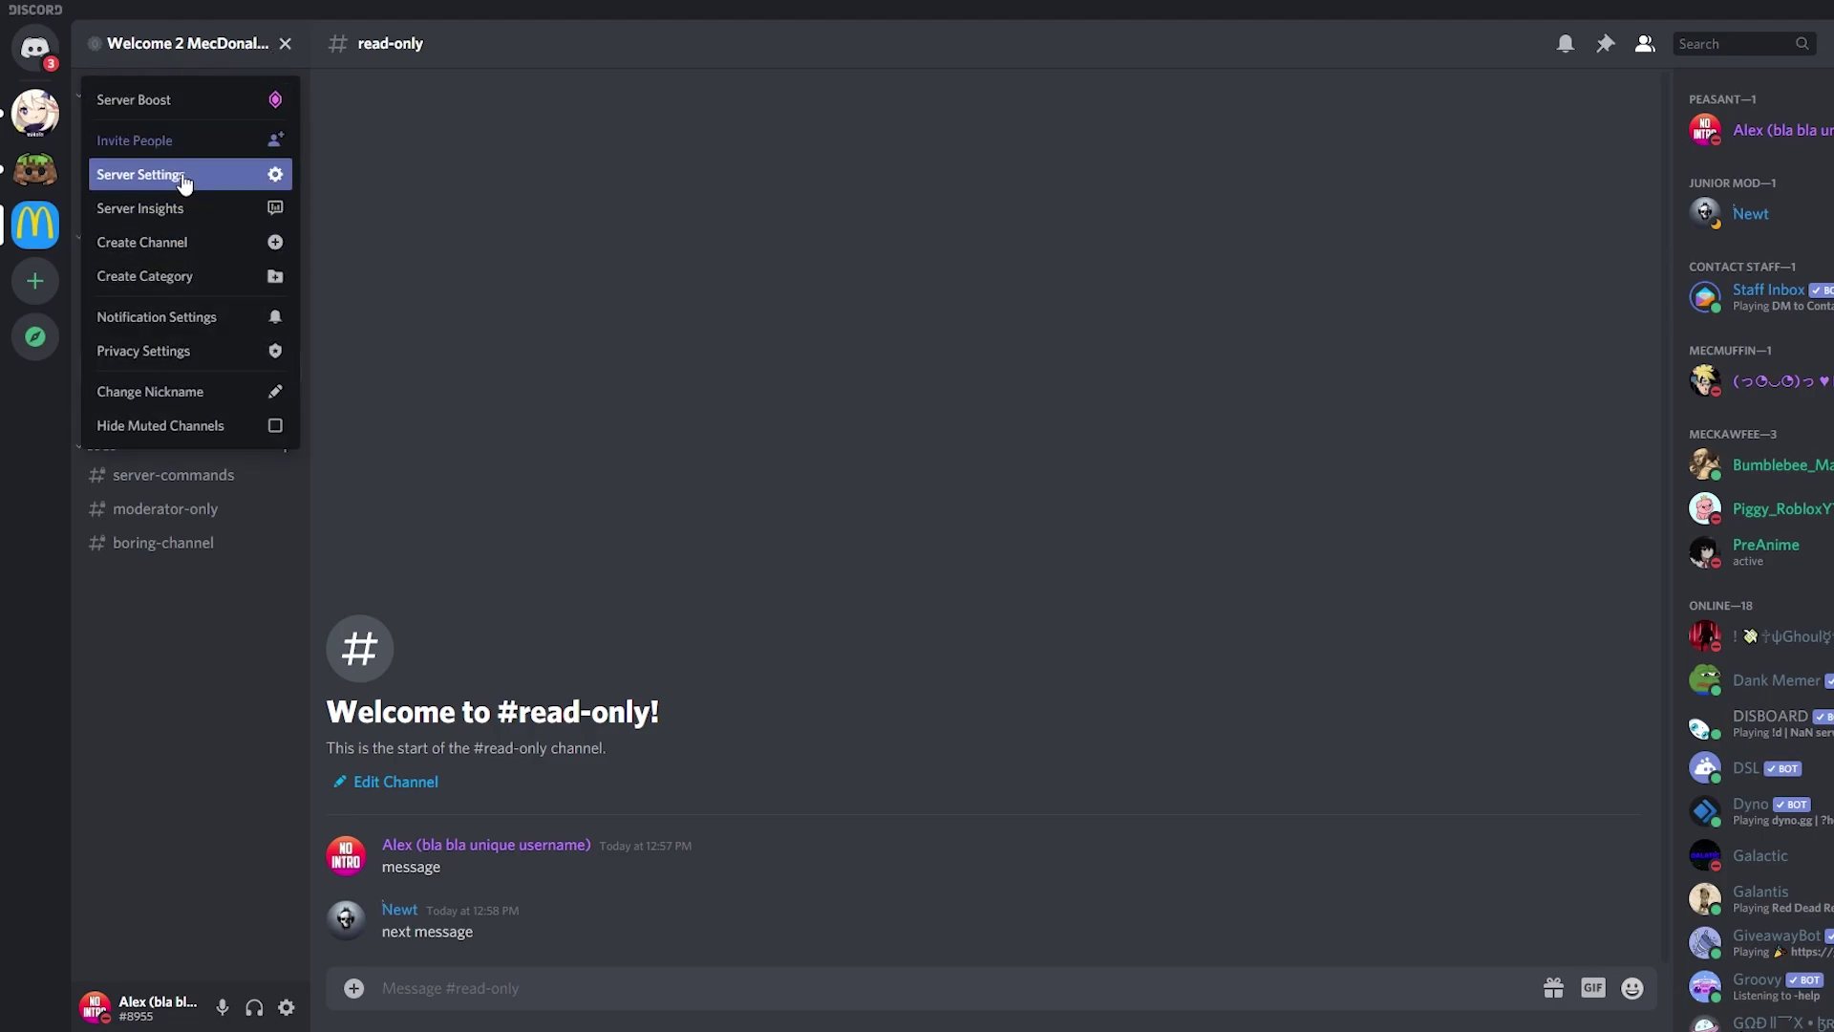
left_click(178, 174)
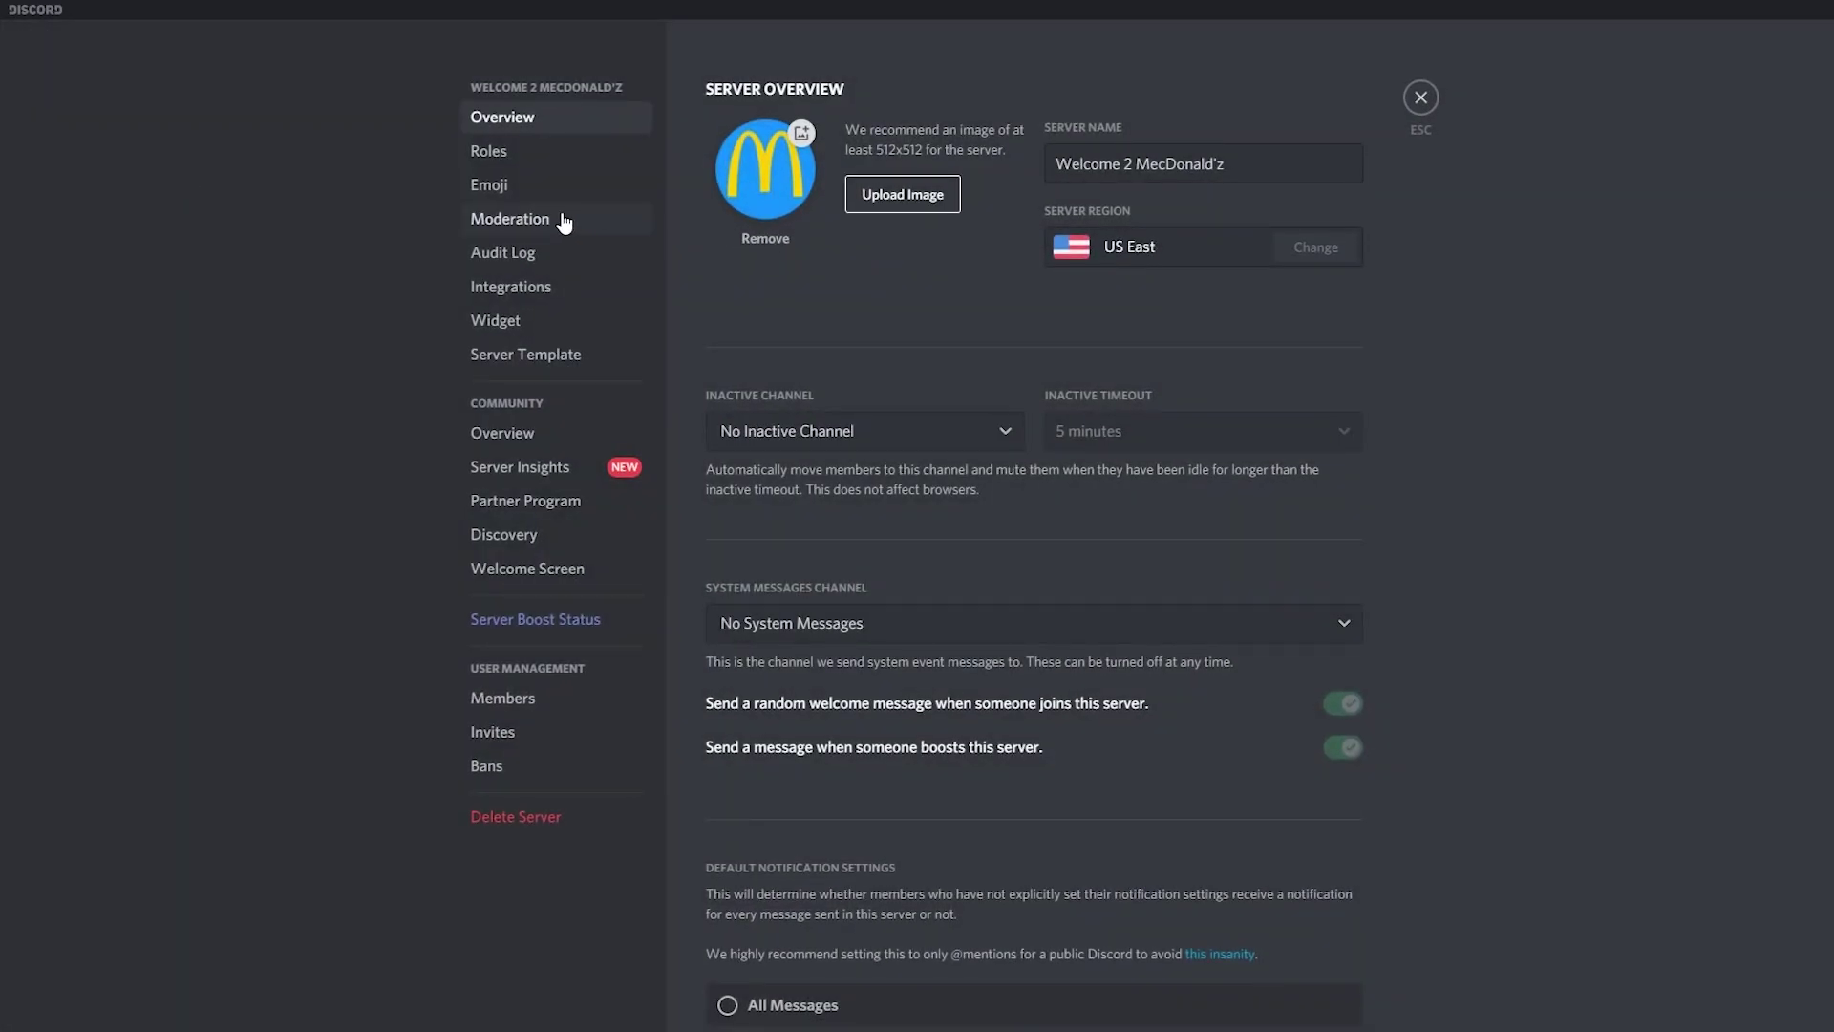
left_click(533, 149)
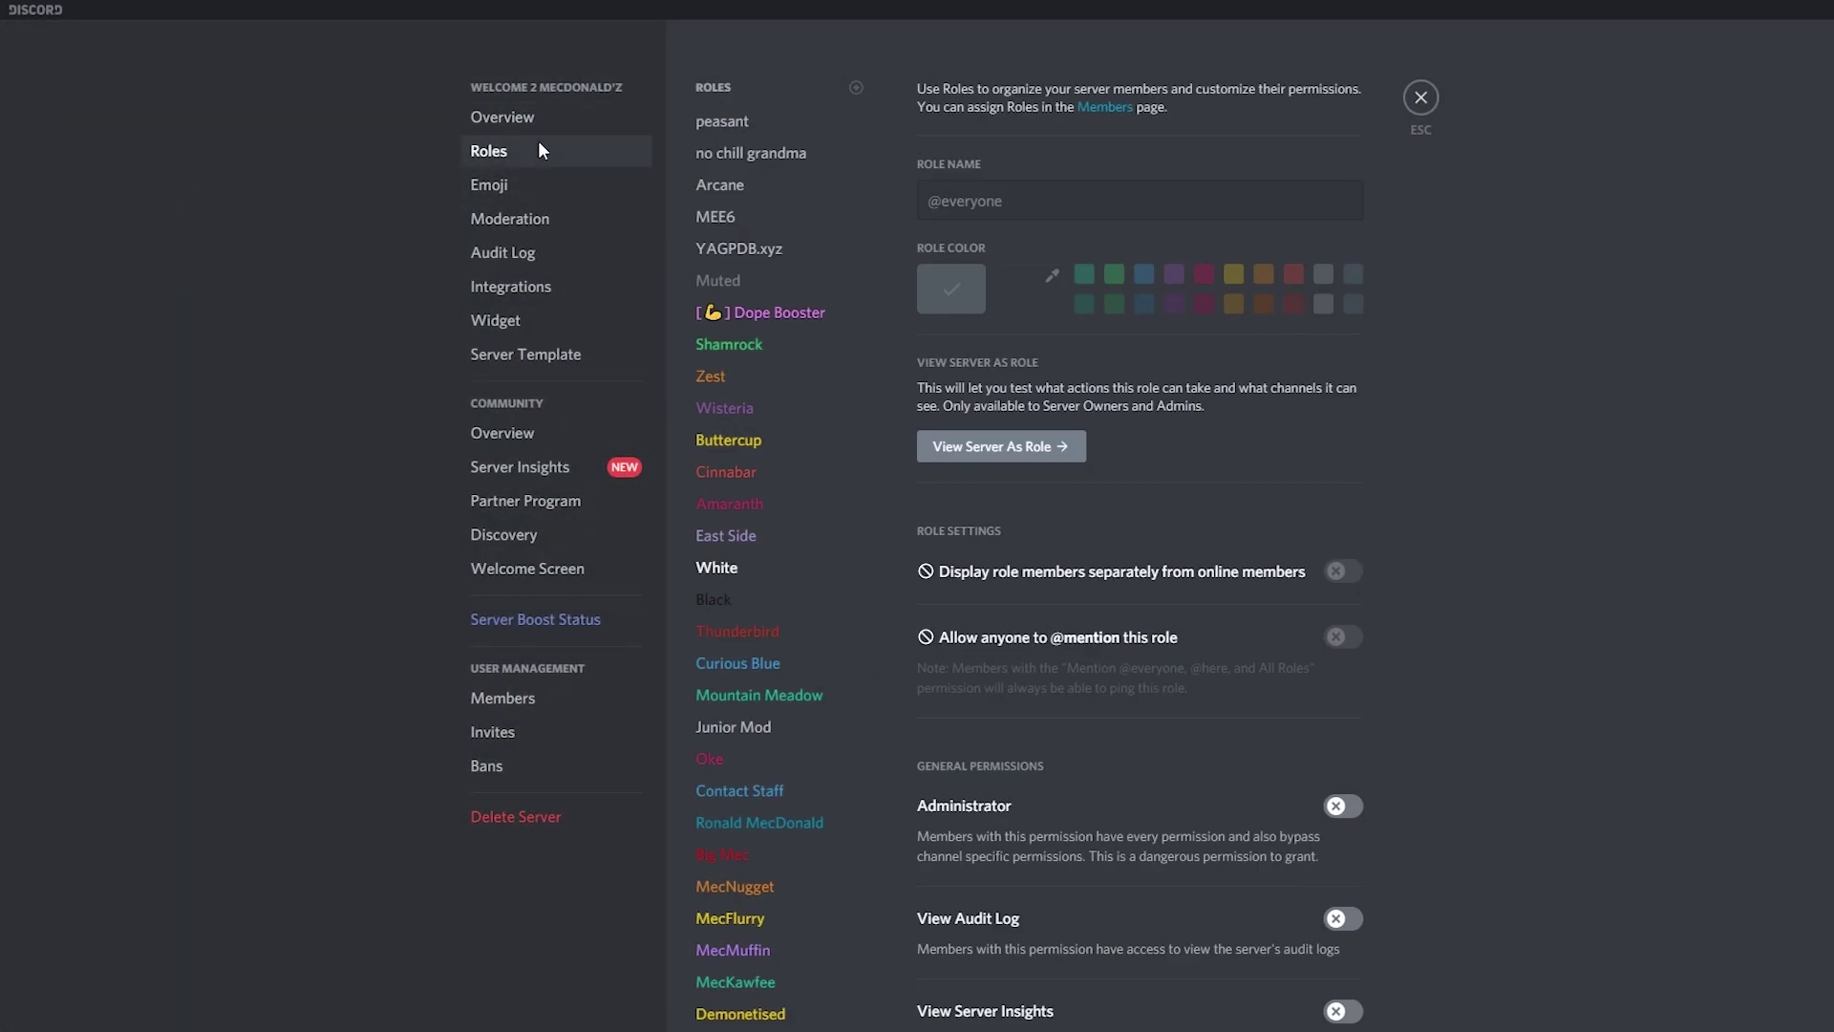
left_click(1019, 449)
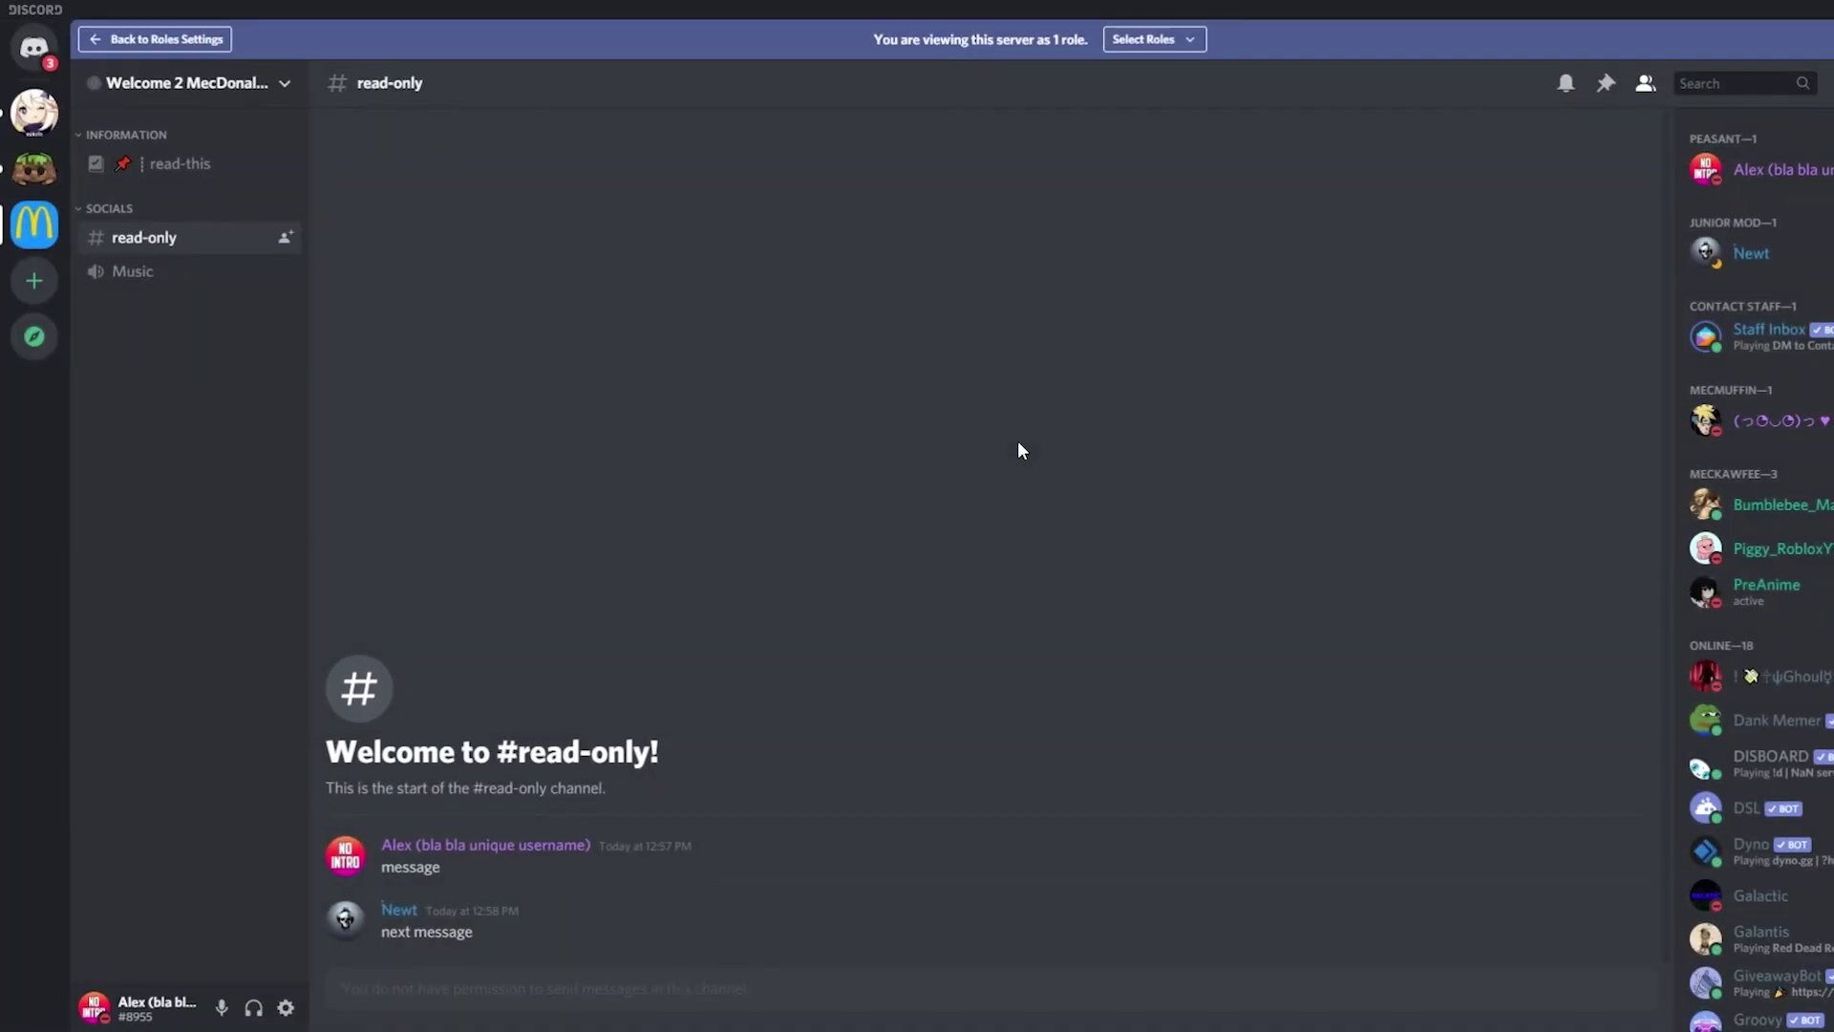
Step: Add the Arcane role to the role preview to check access to the read-only channel, and remove it again
left_click(1173, 43)
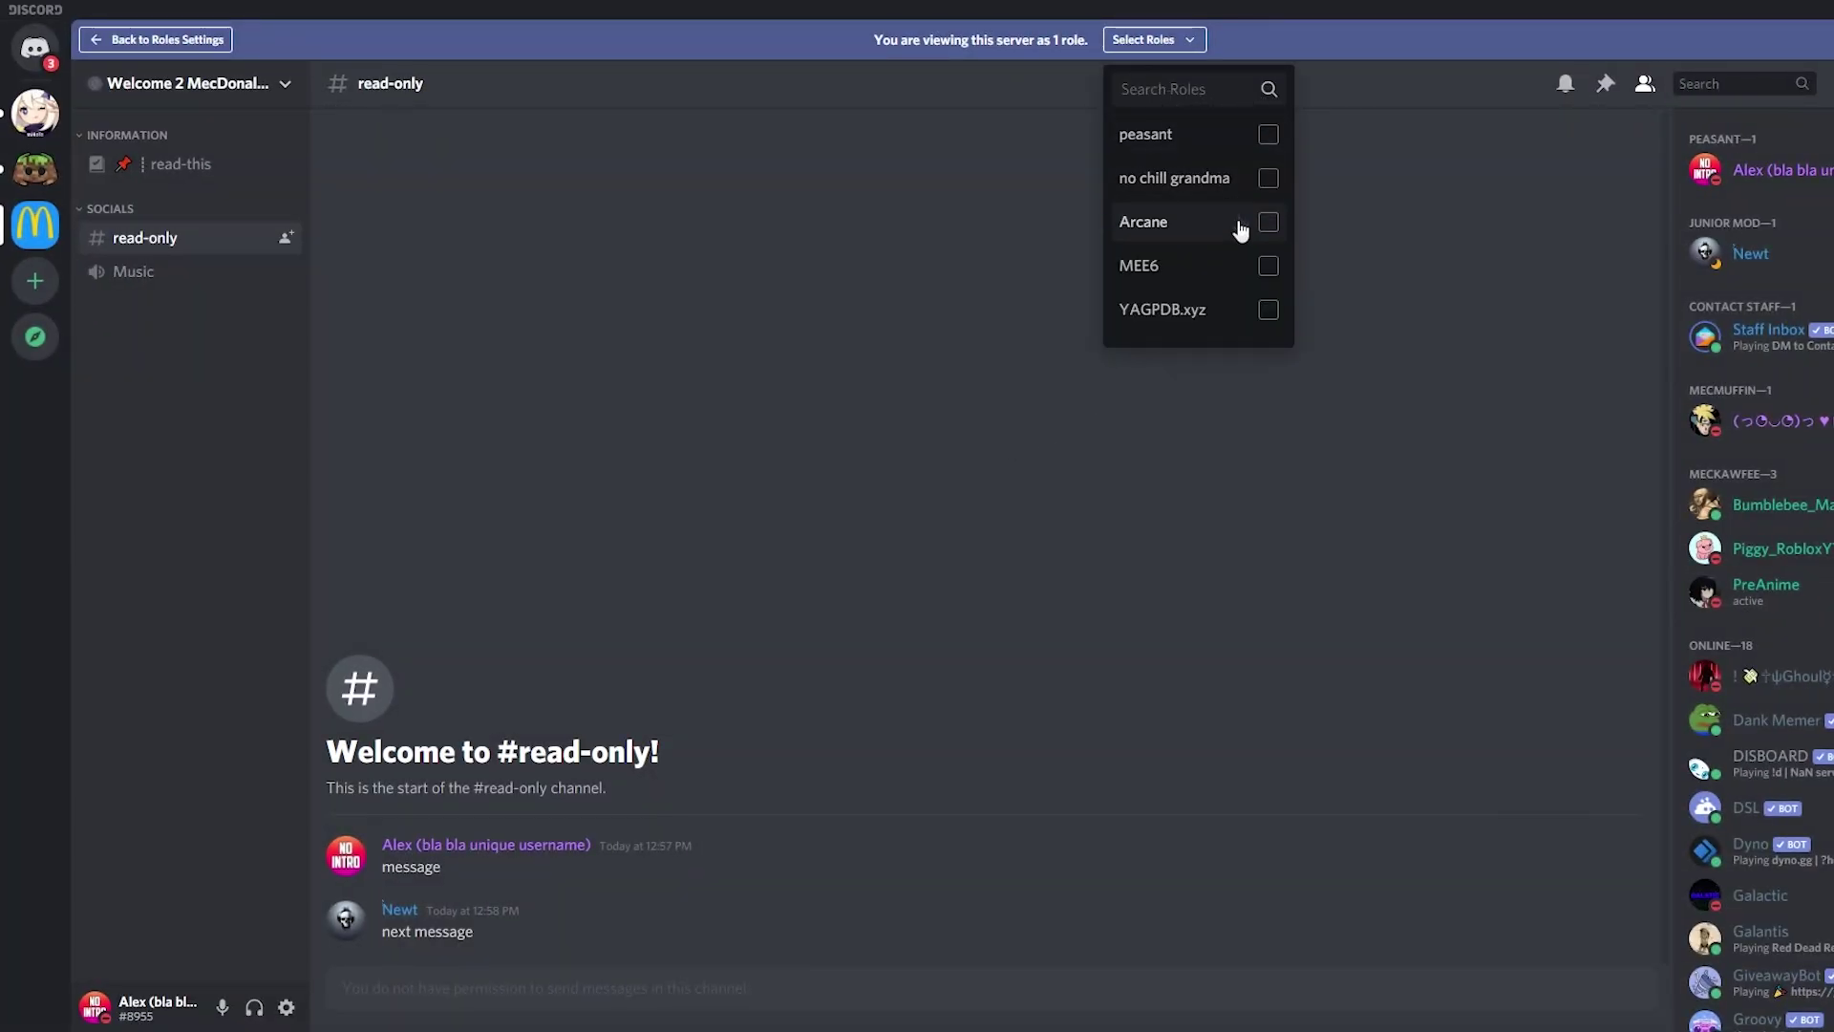
left_click(1273, 223)
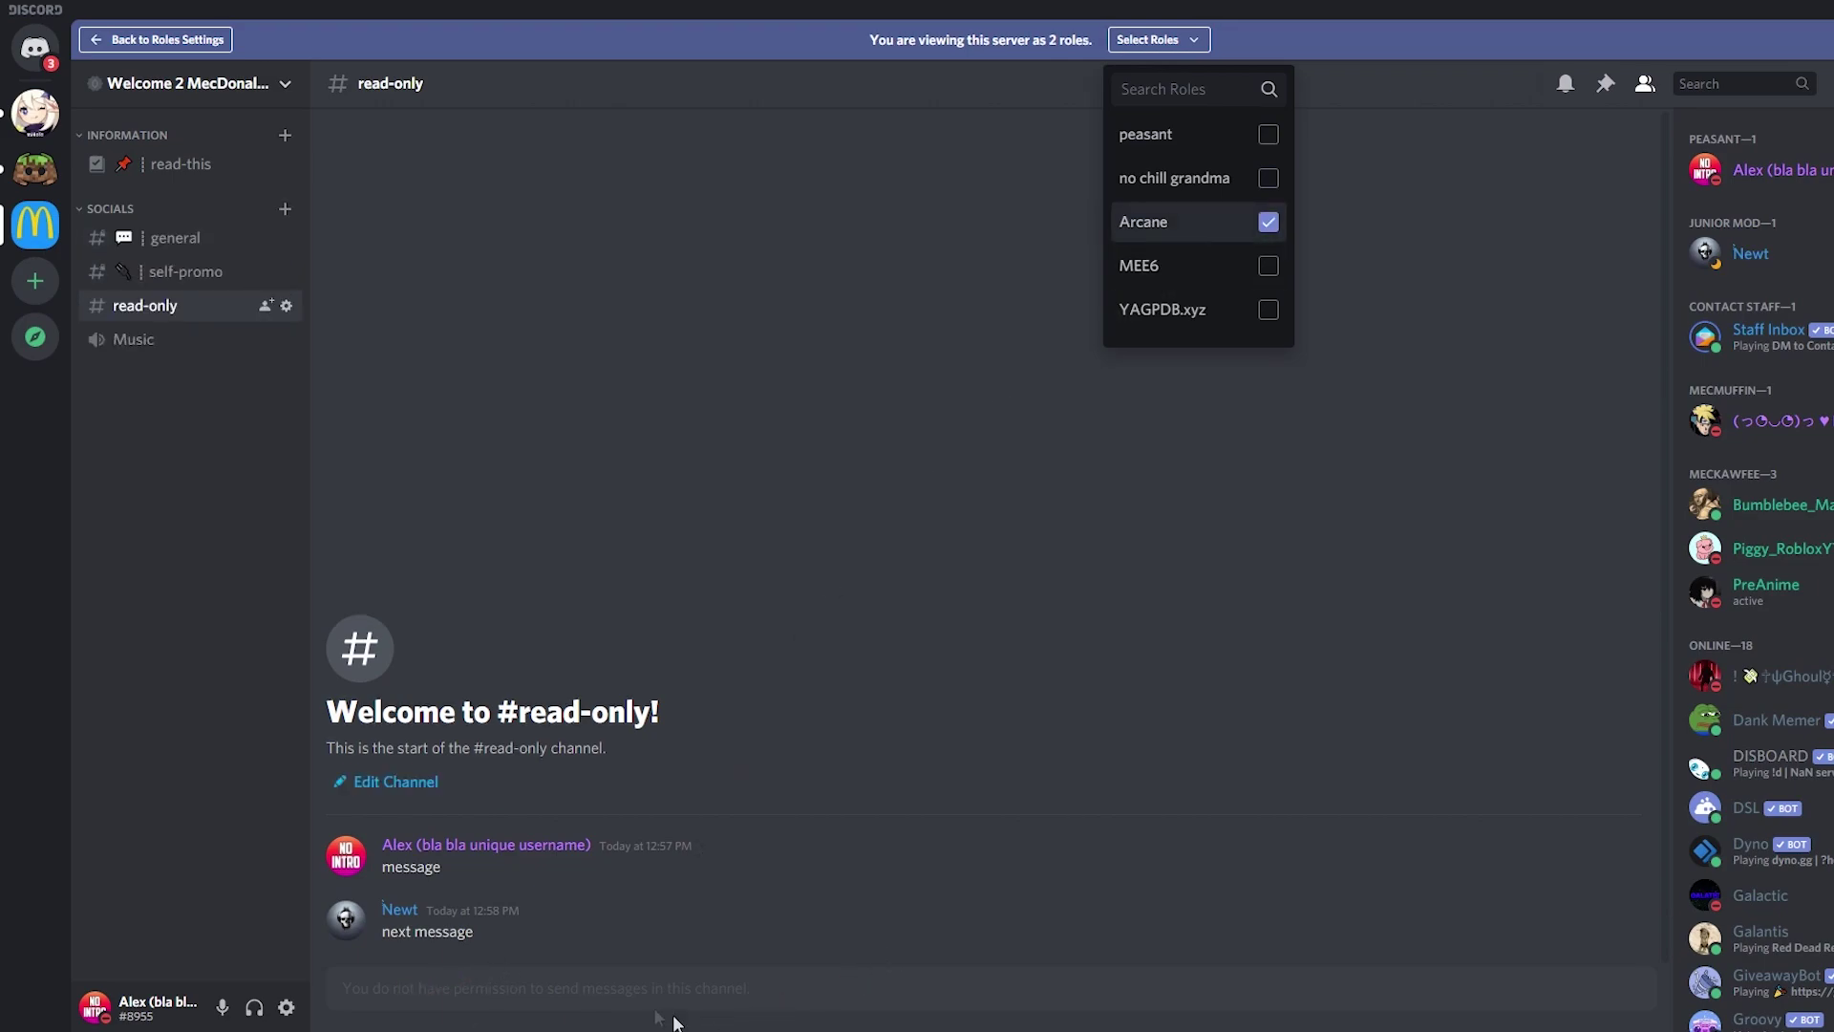
left_click(1269, 222)
scroll(1271, 234, "down", 5)
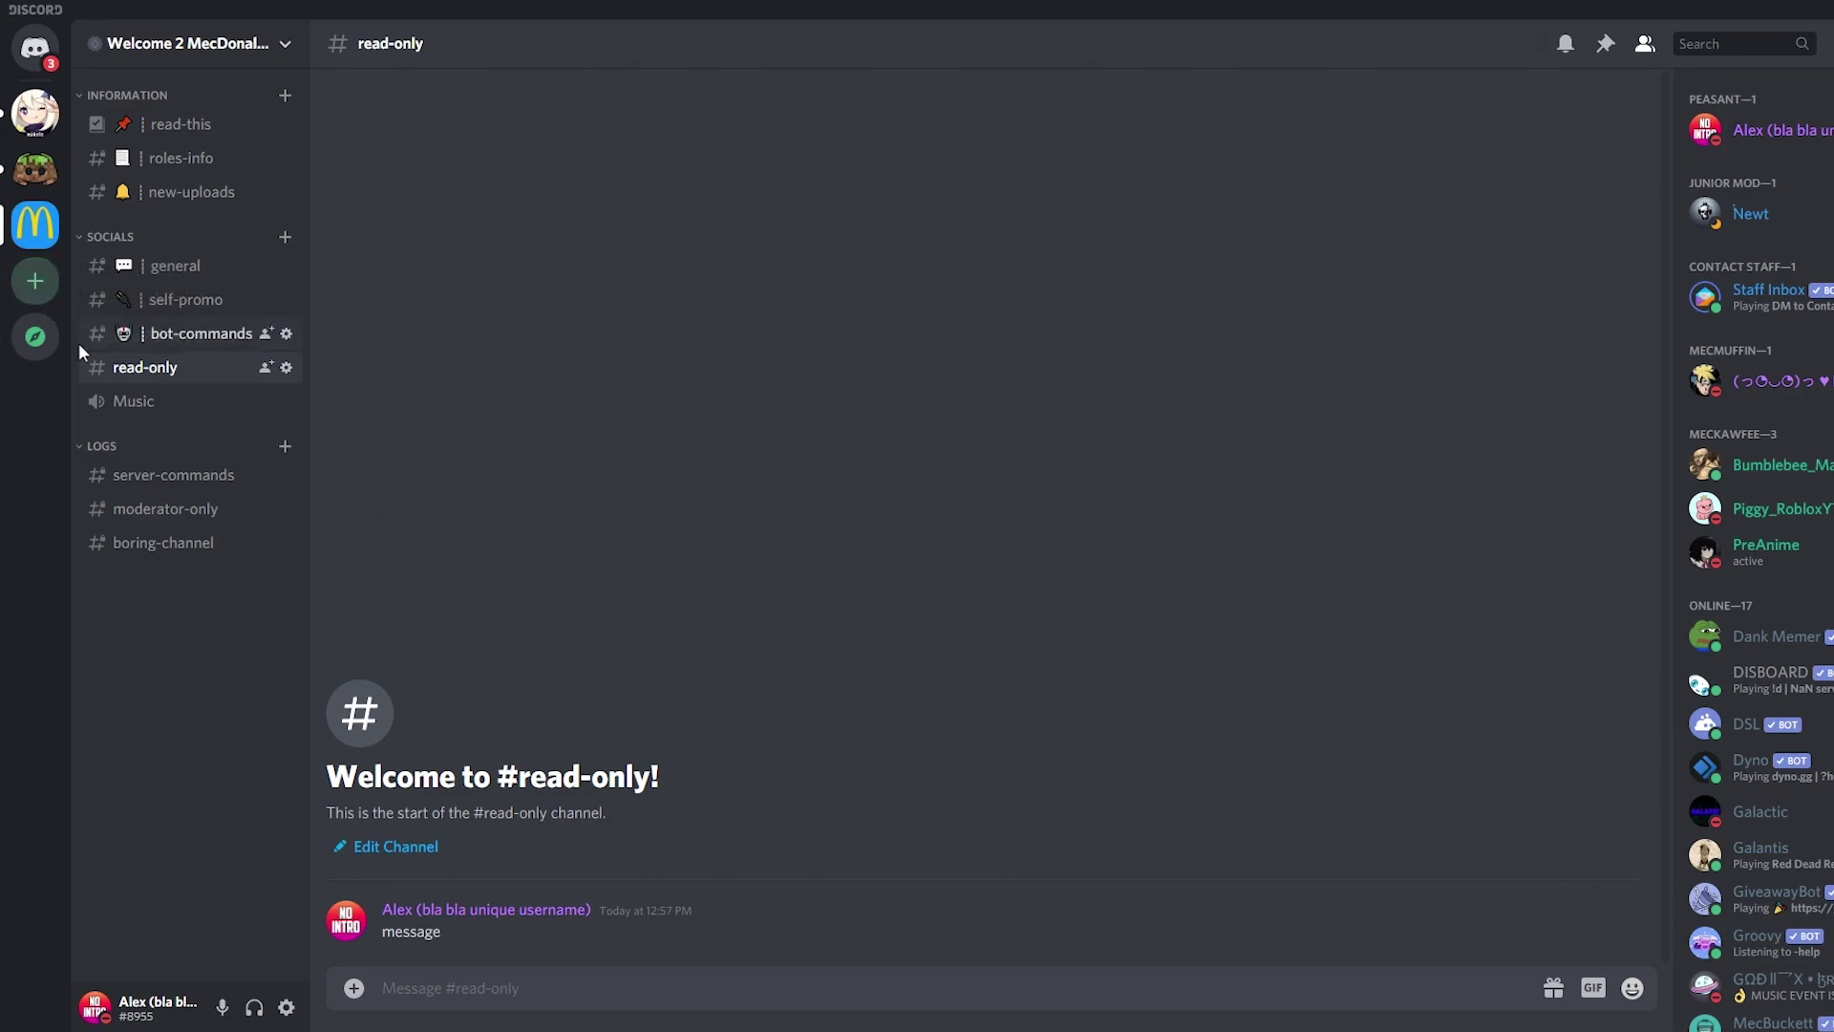
Step: Add the Dope Booster role to the read-only channel's permissions
right_click(144, 370)
left_click(239, 508)
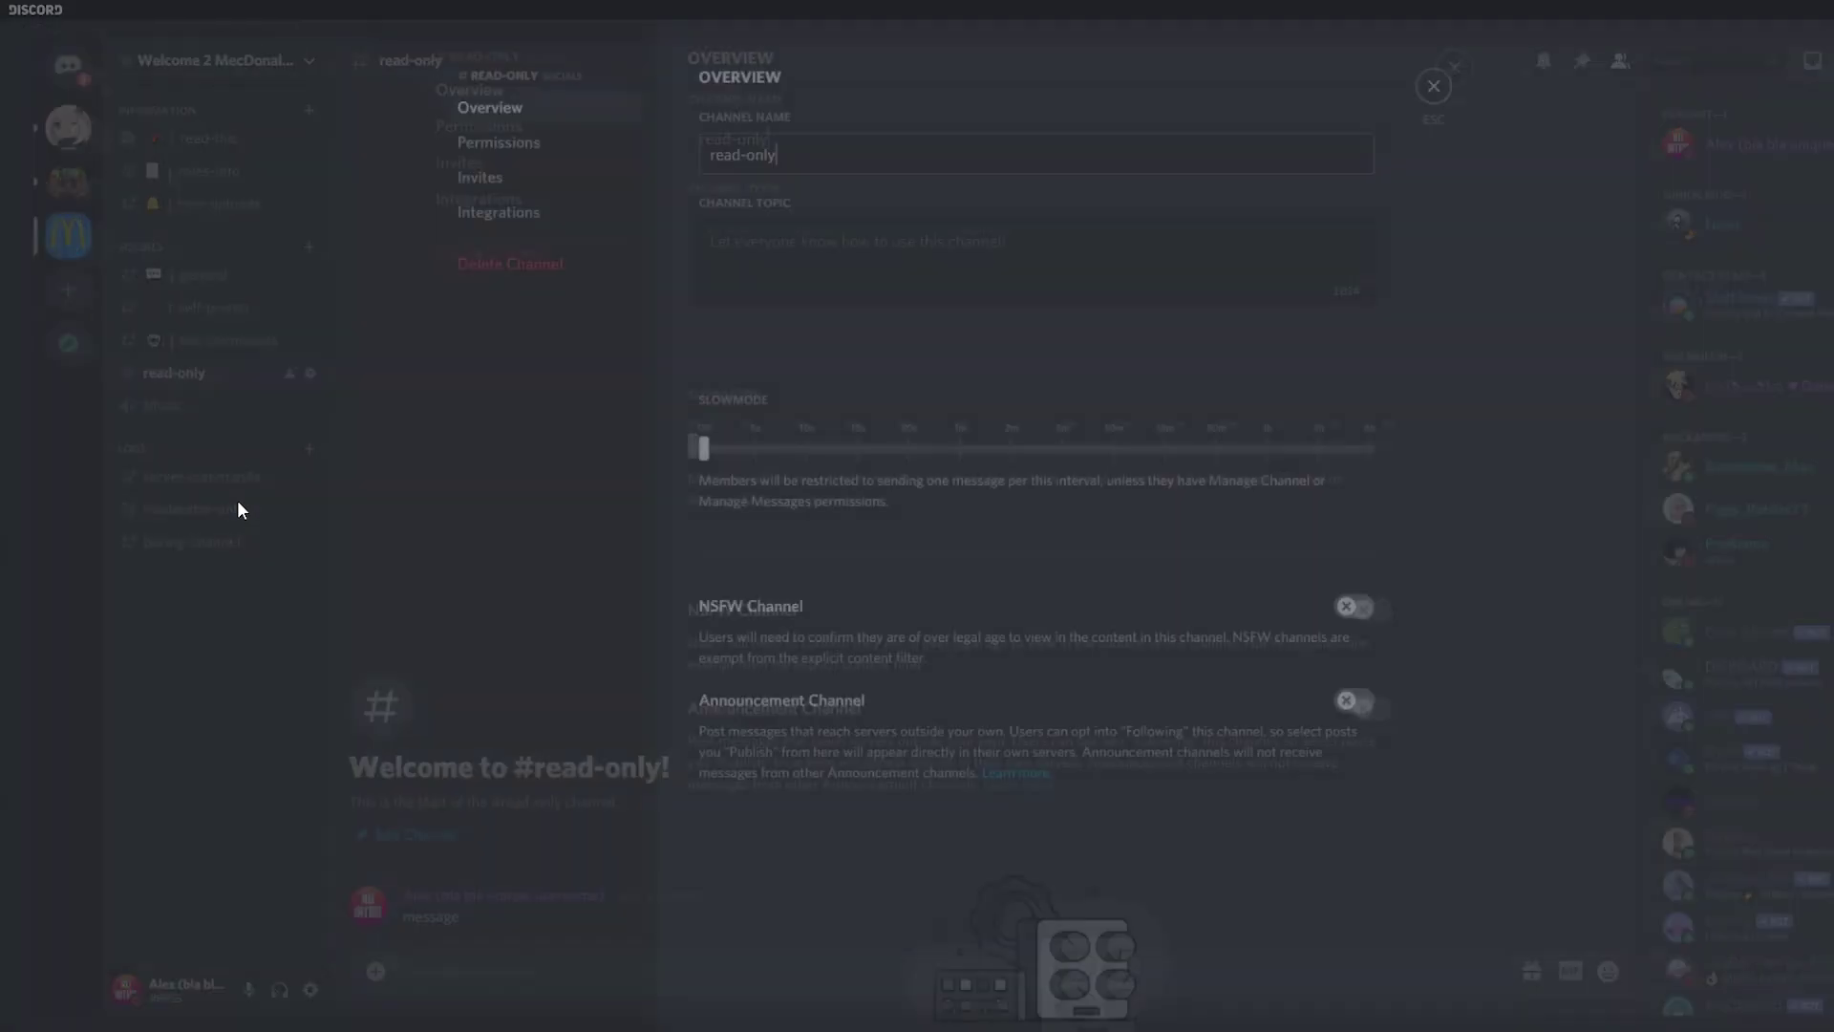
left_click(532, 161)
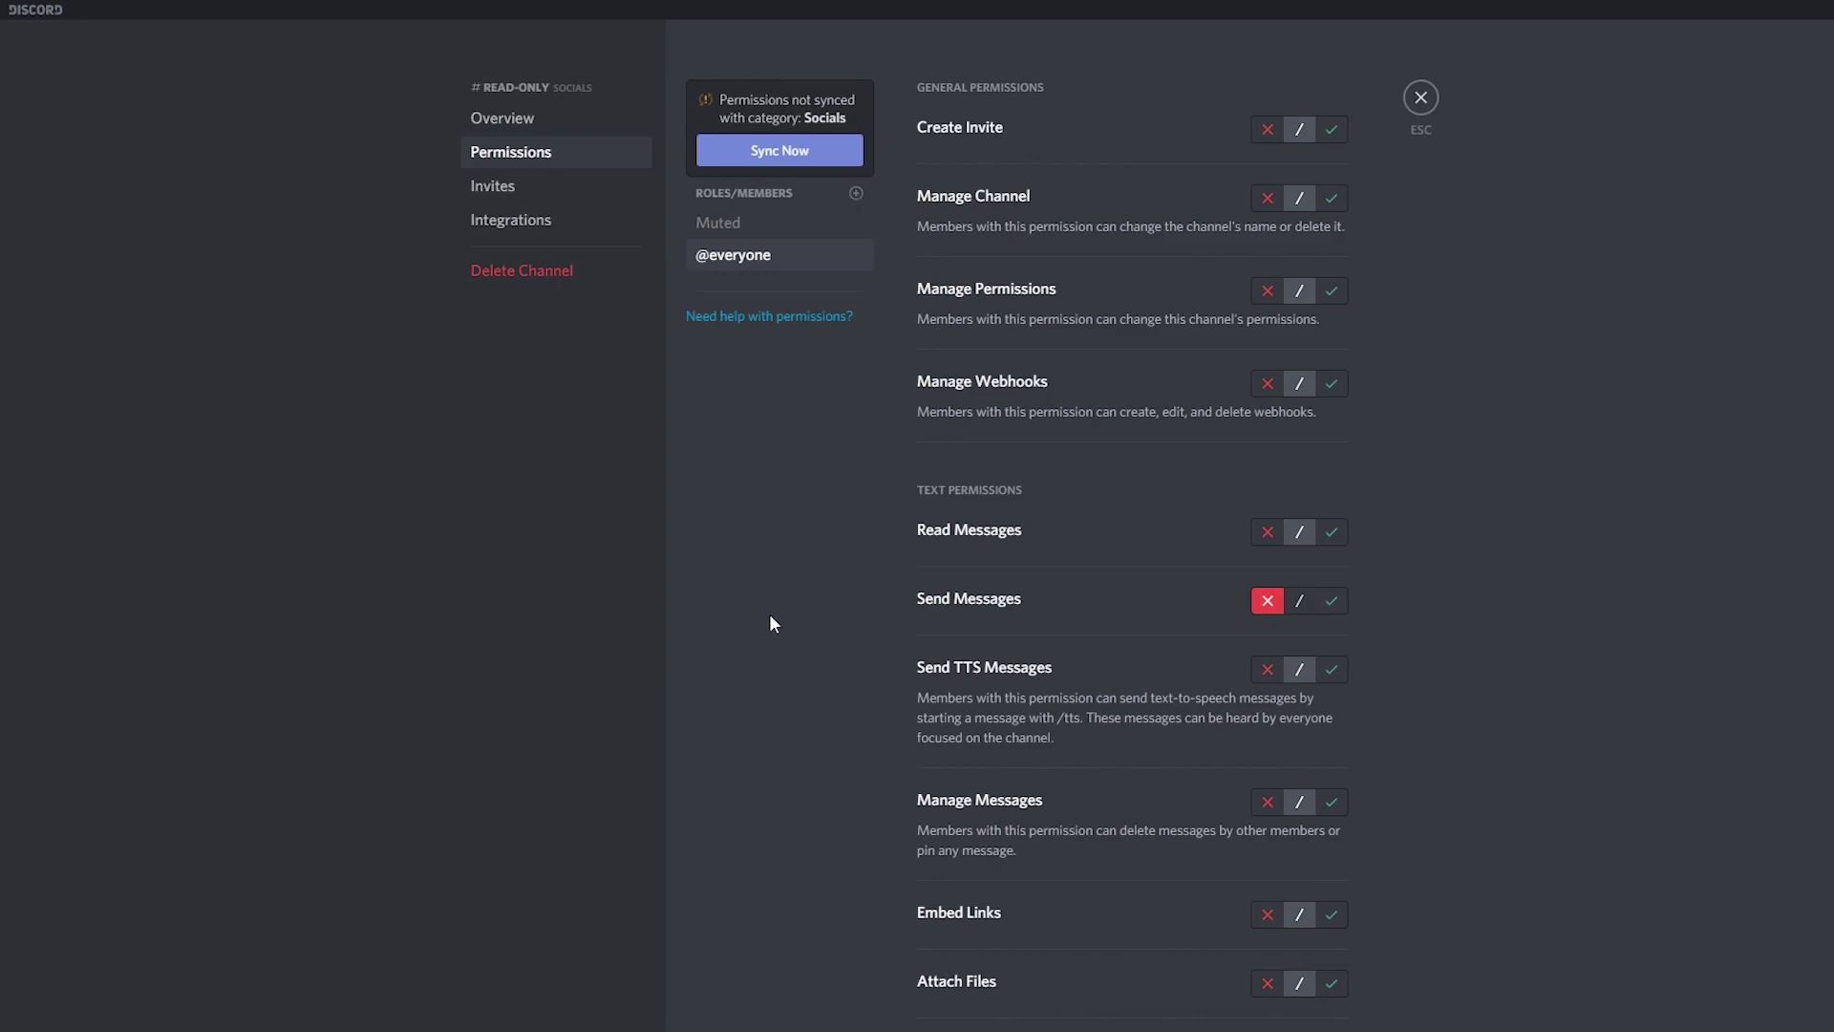
left_click(857, 196)
scroll(769, 468, "down", 4)
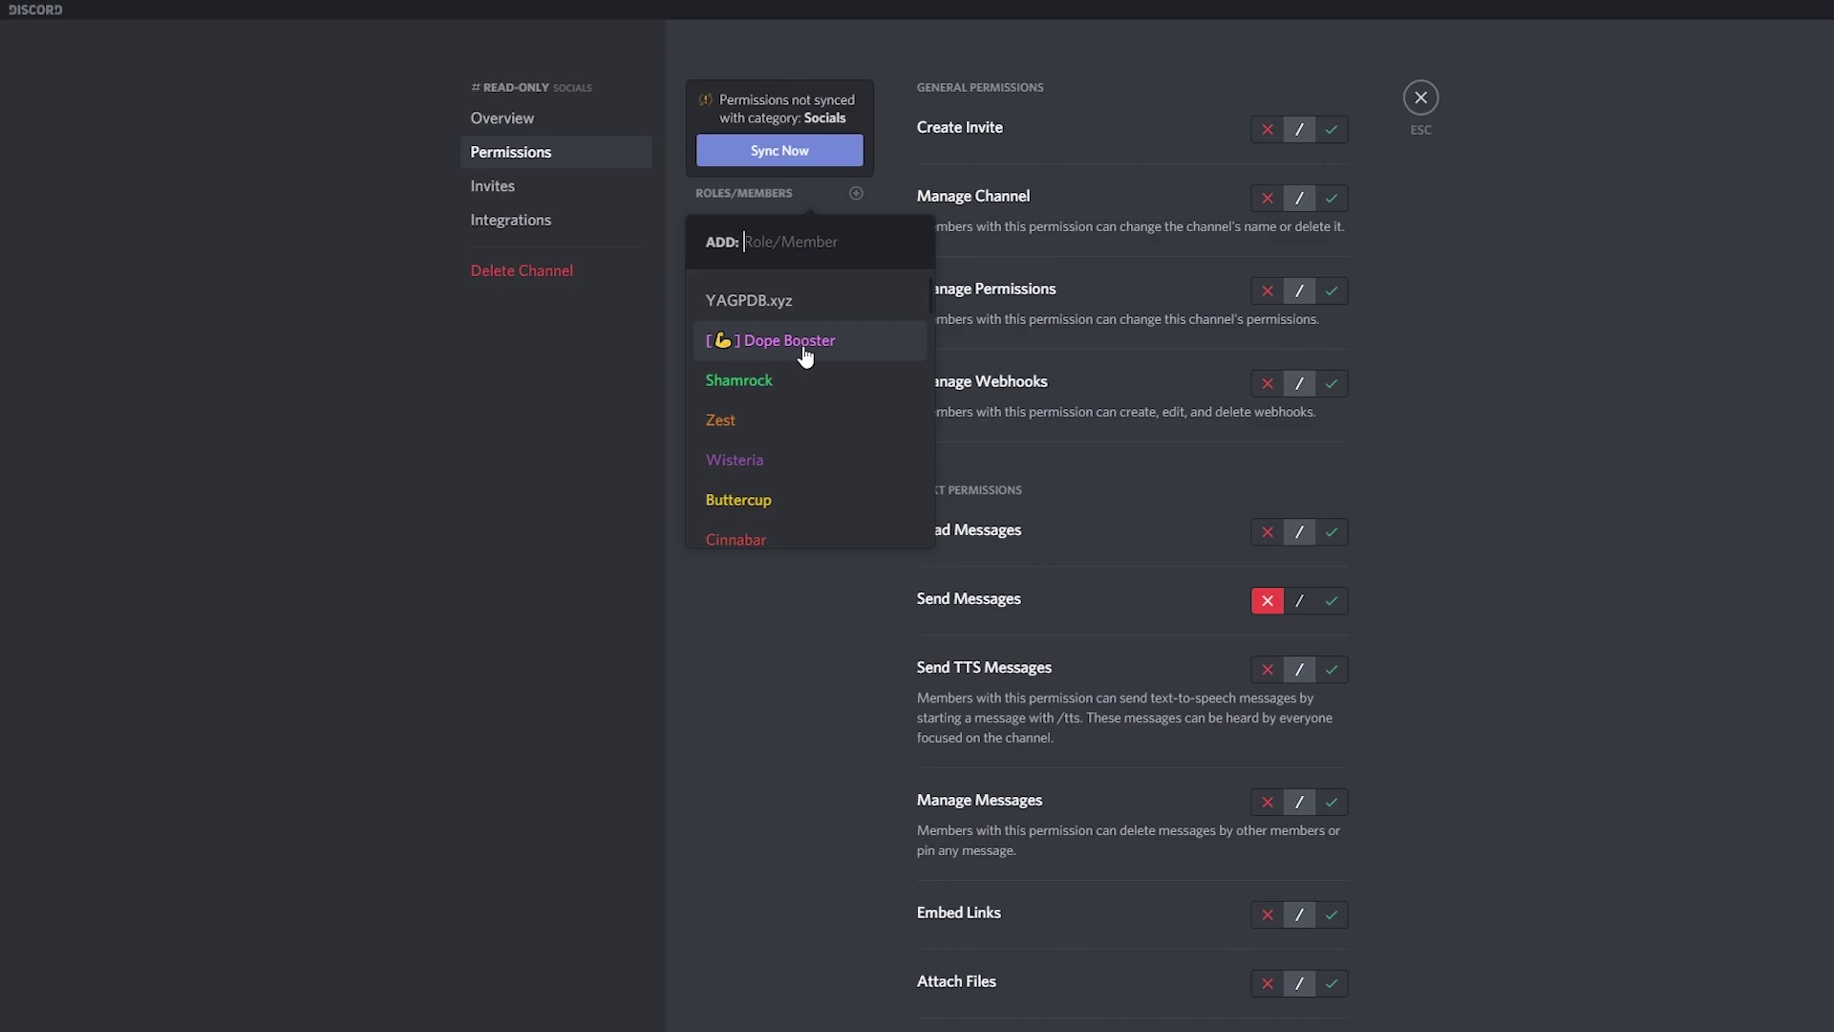
left_click(804, 349)
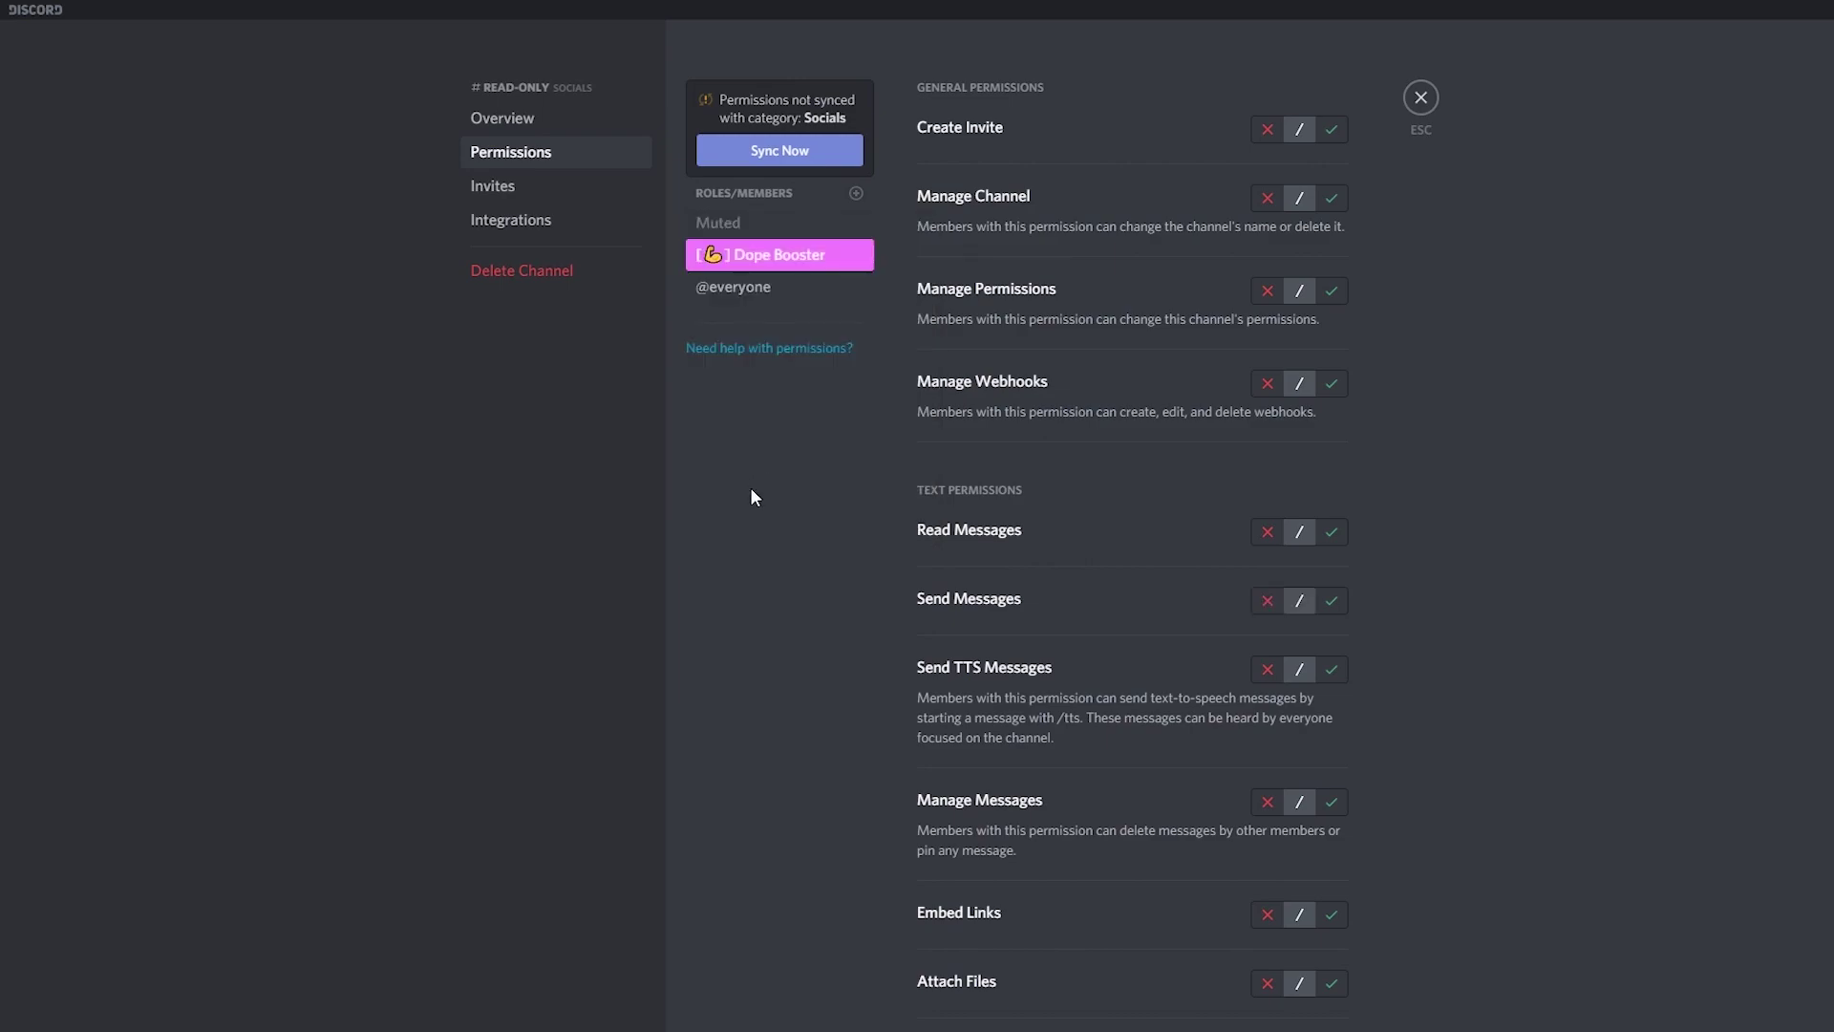
Step: Allow the Send Messages permission for the Dope Booster role in the read-only channel, save the change and close the channel settings
left_click(769, 288)
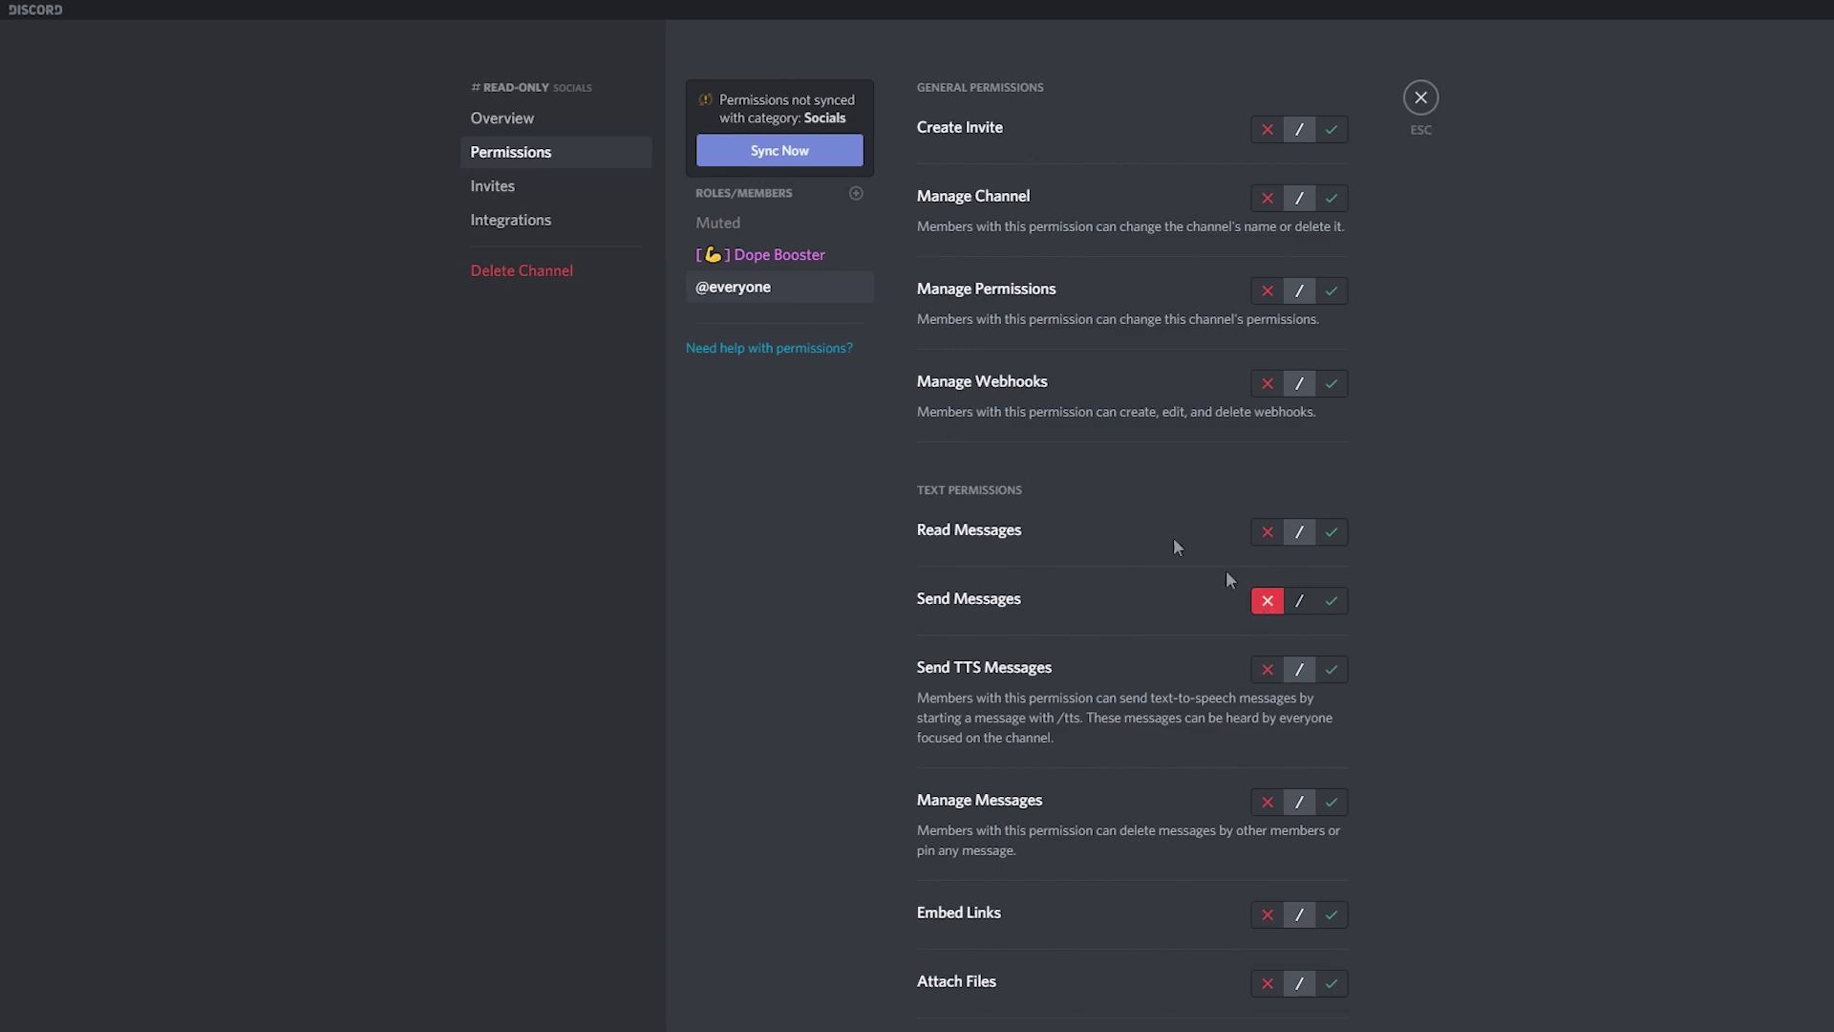
left_click(783, 258)
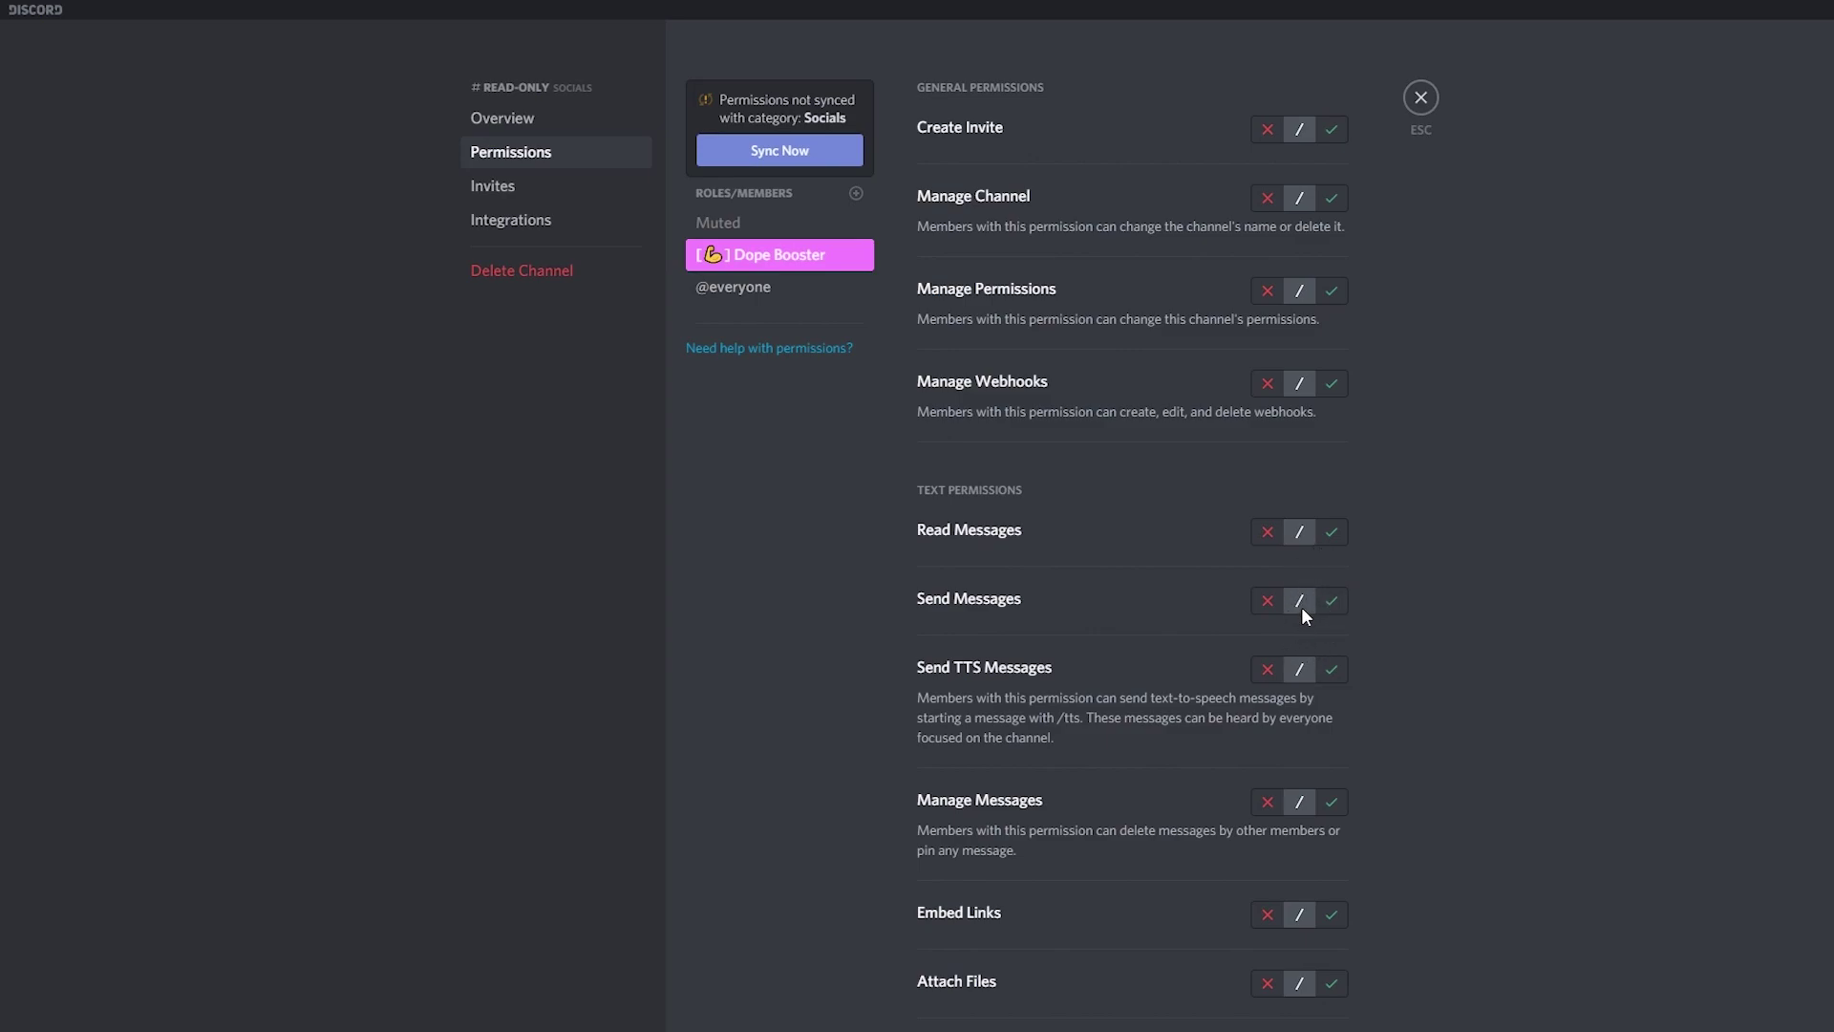
left_click(763, 289)
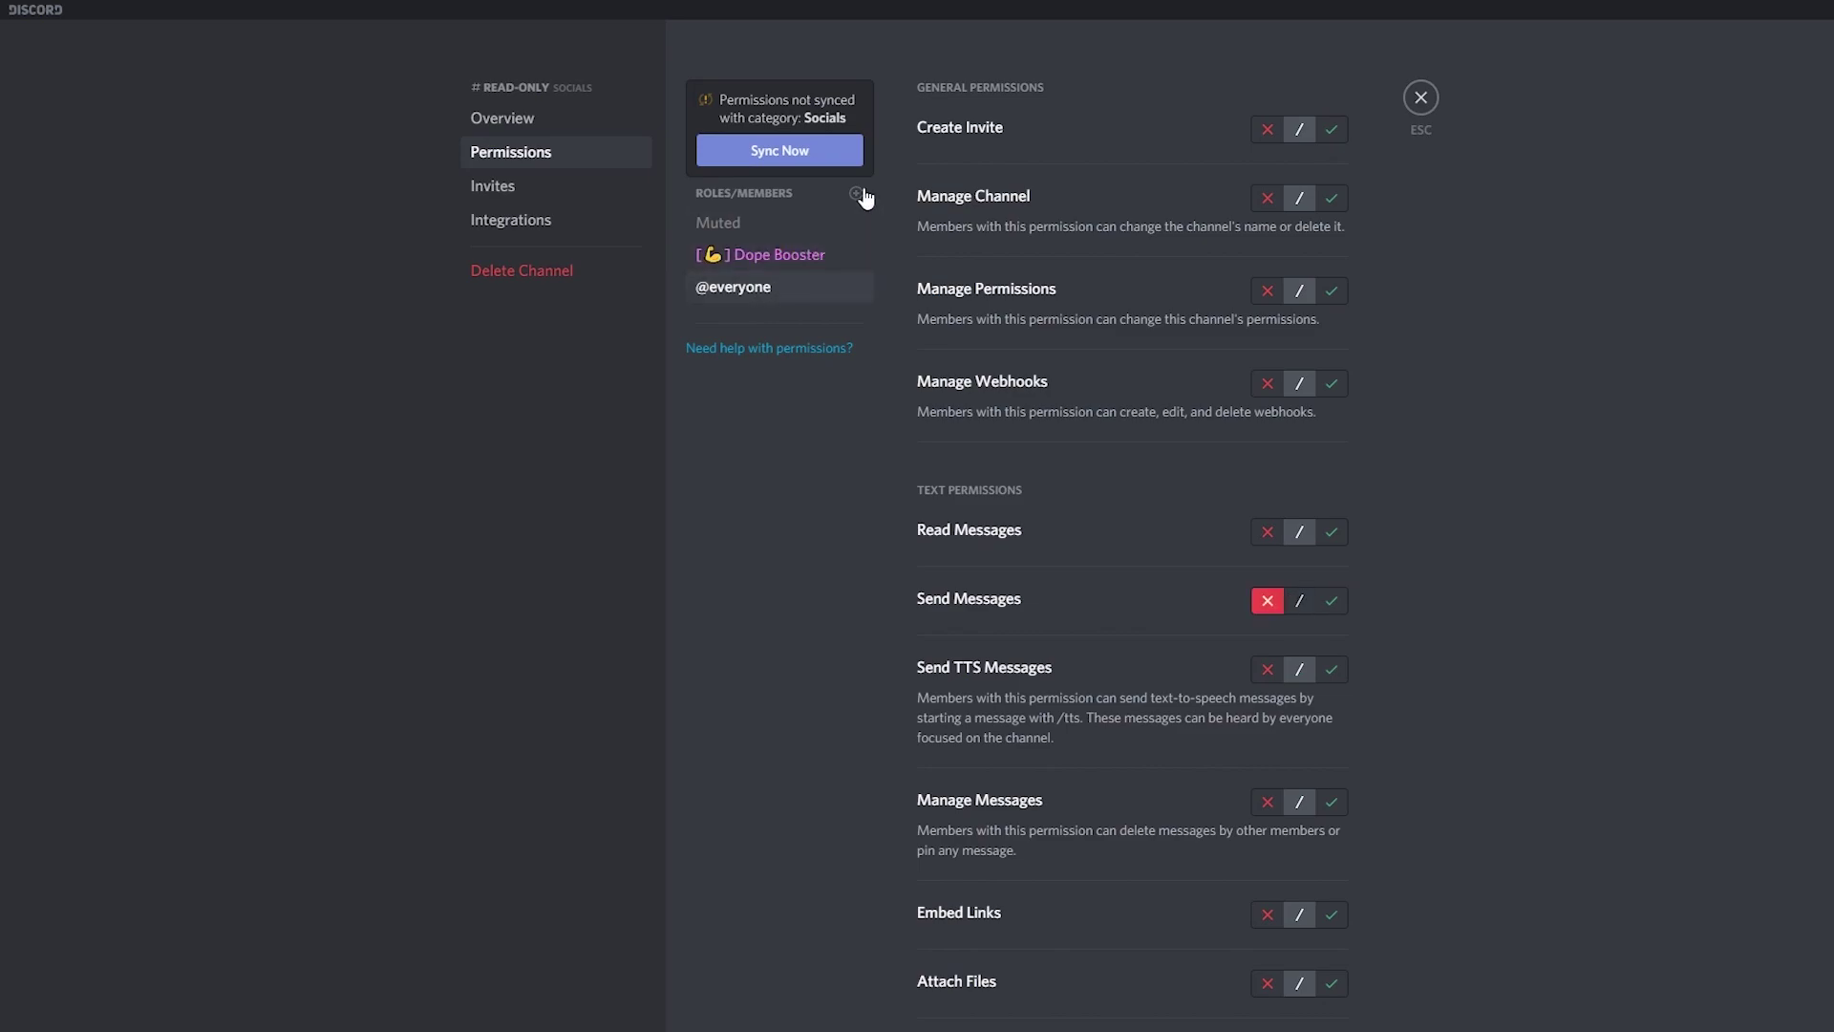
left_click(758, 254)
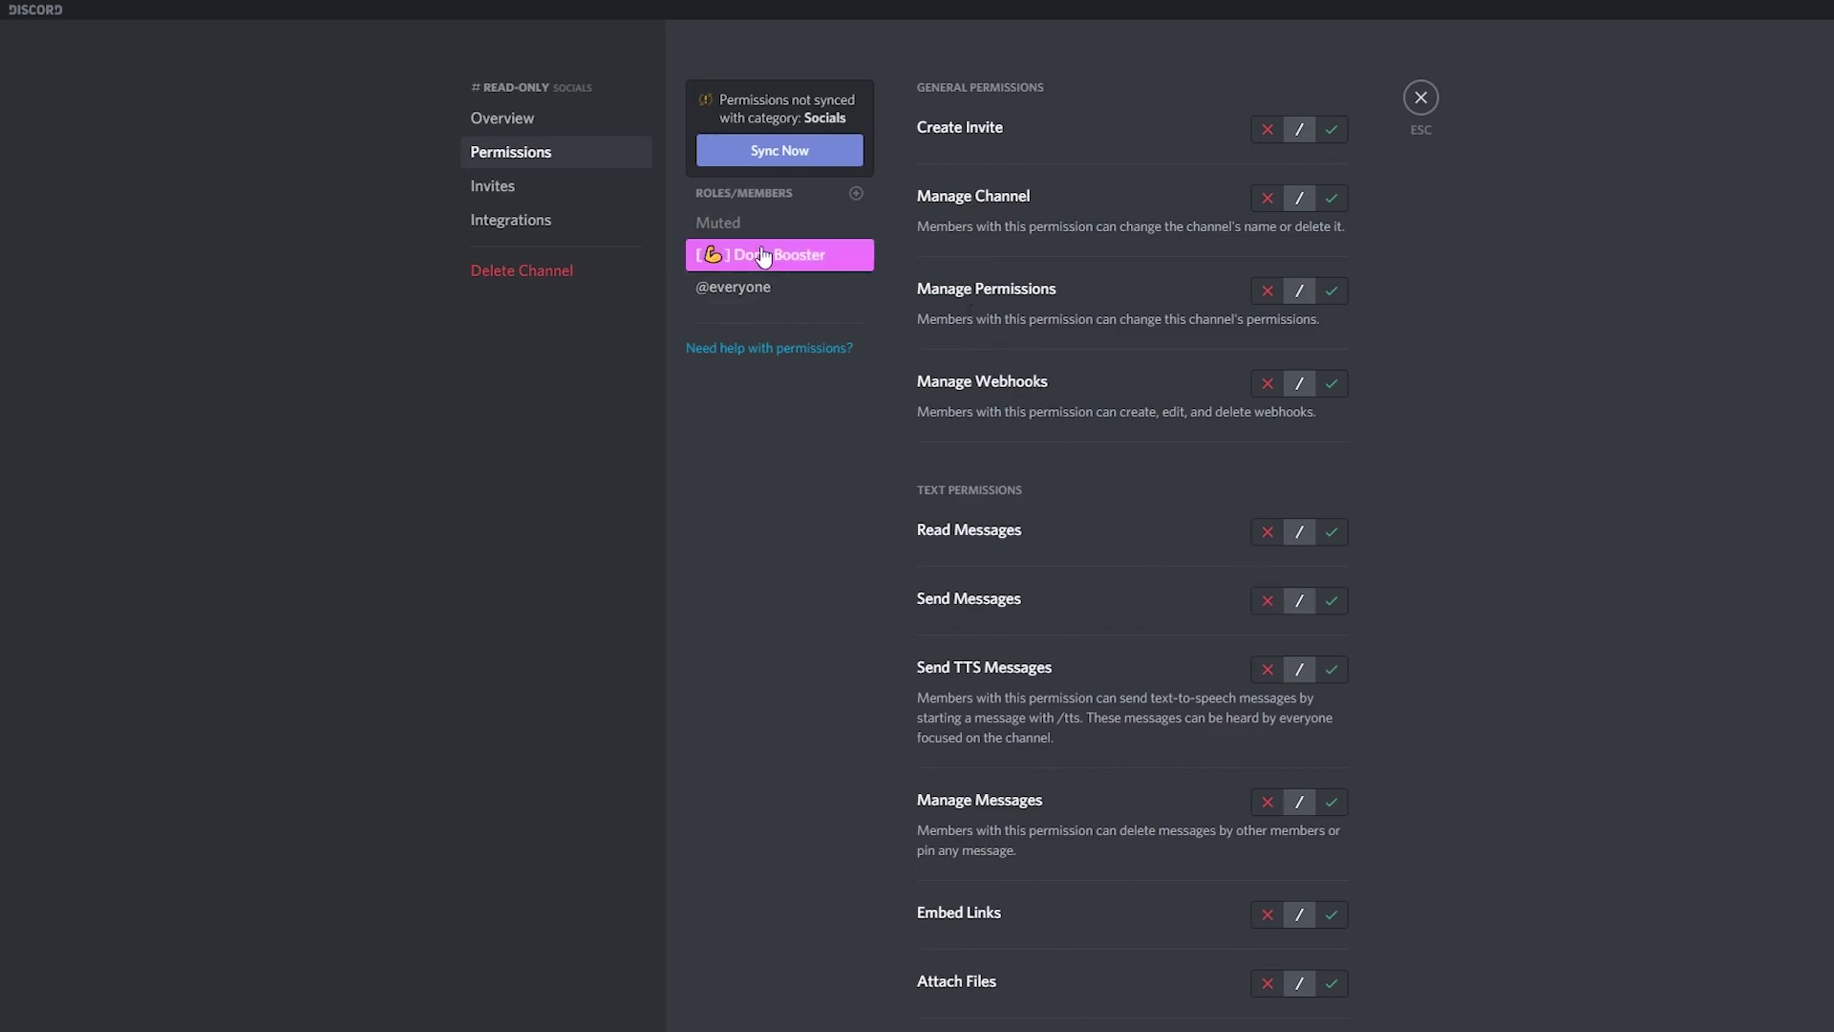
left_click(1334, 602)
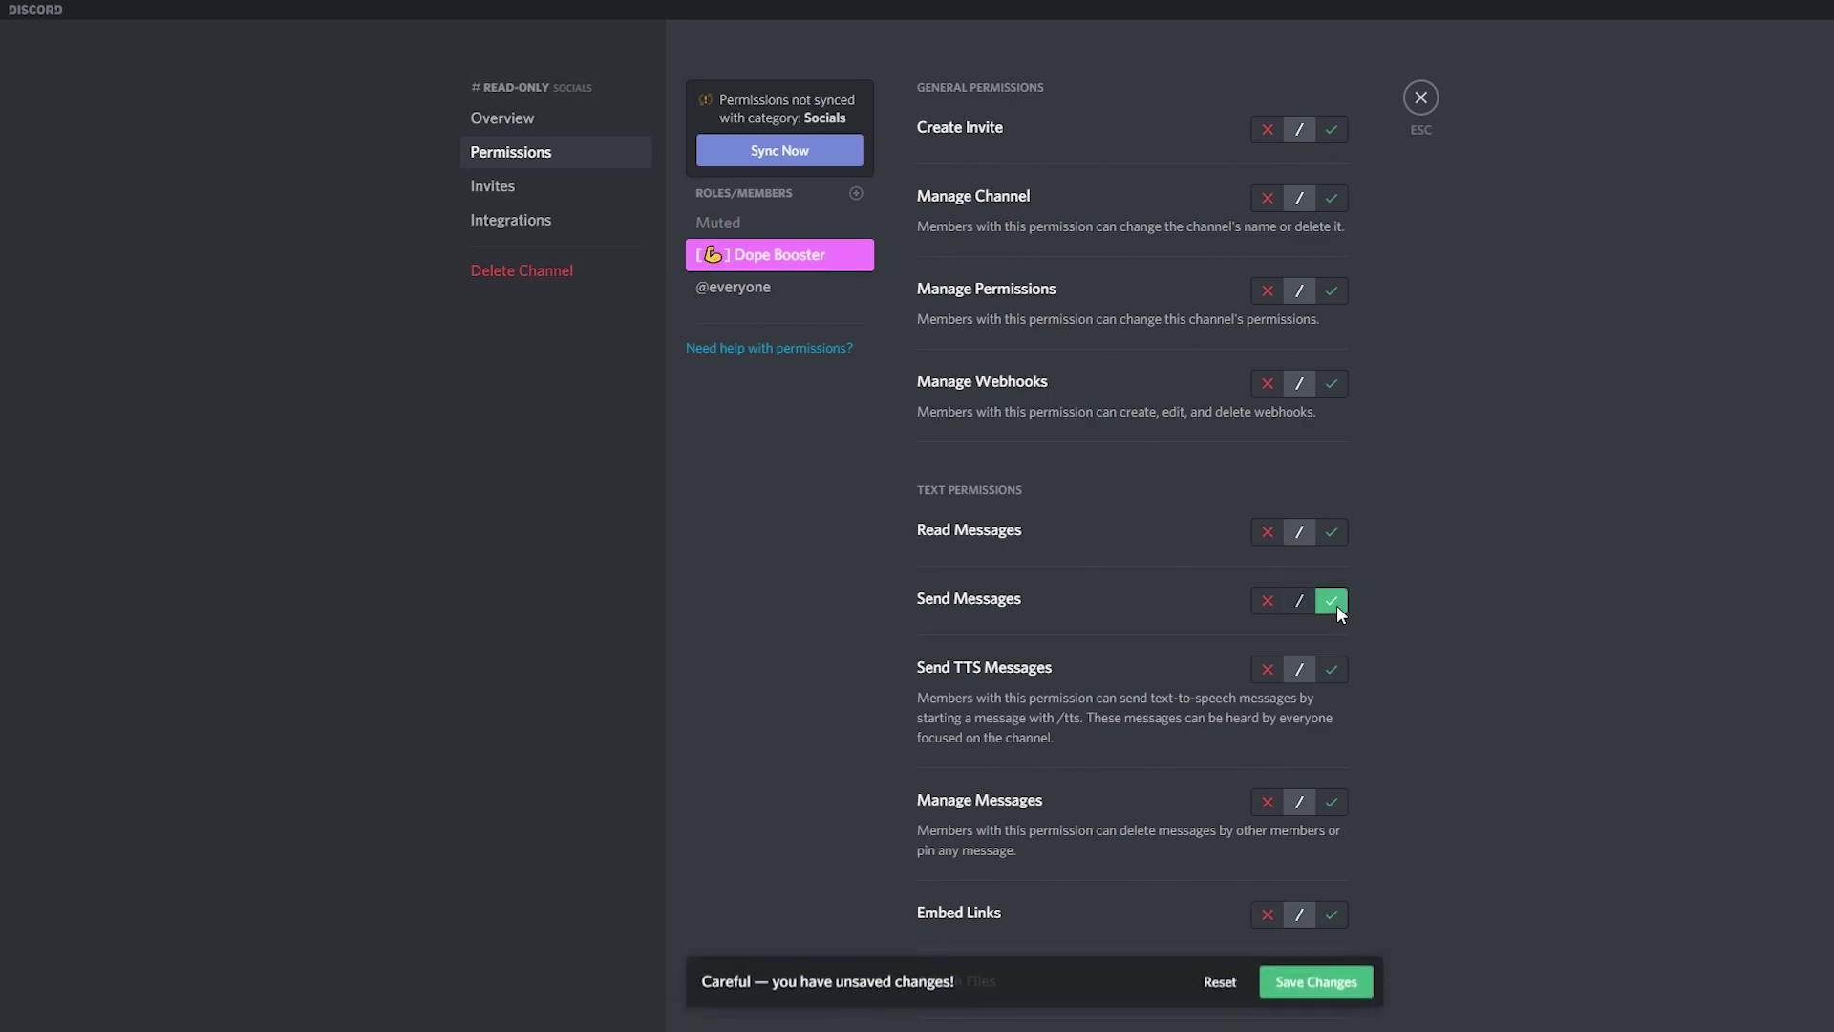
left_click(779, 294)
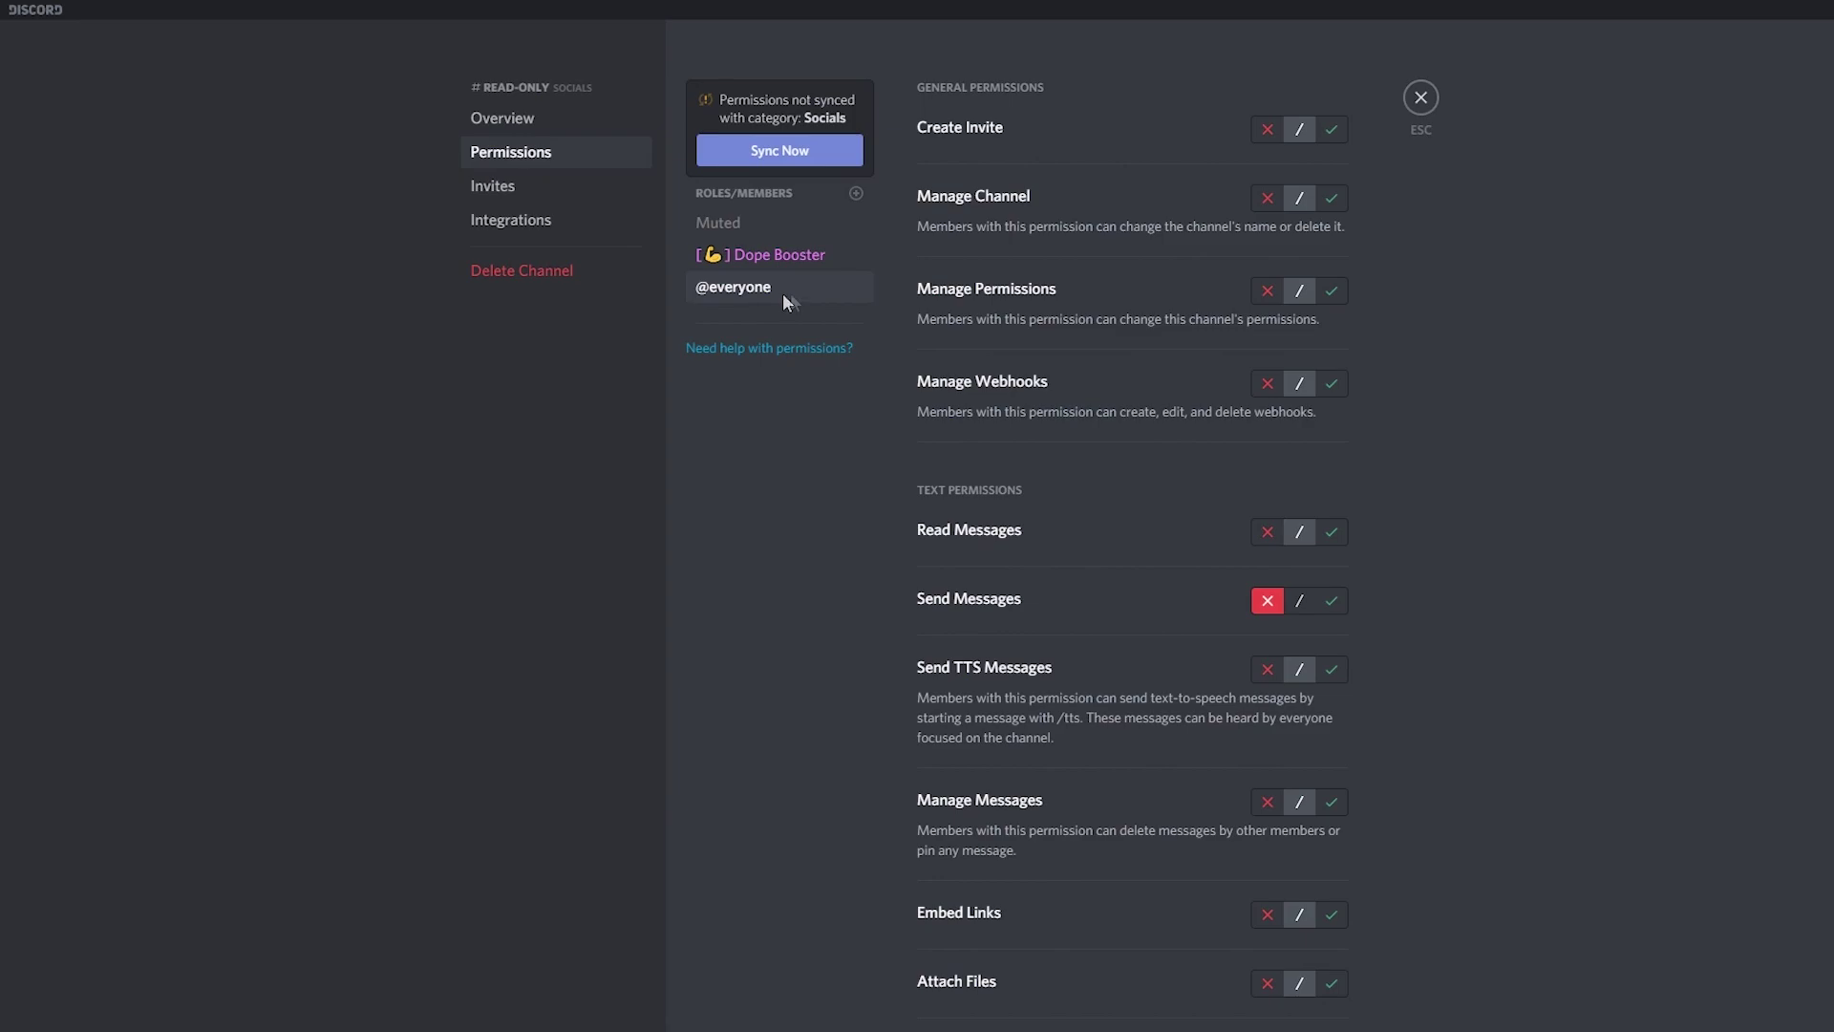
left_click(764, 254)
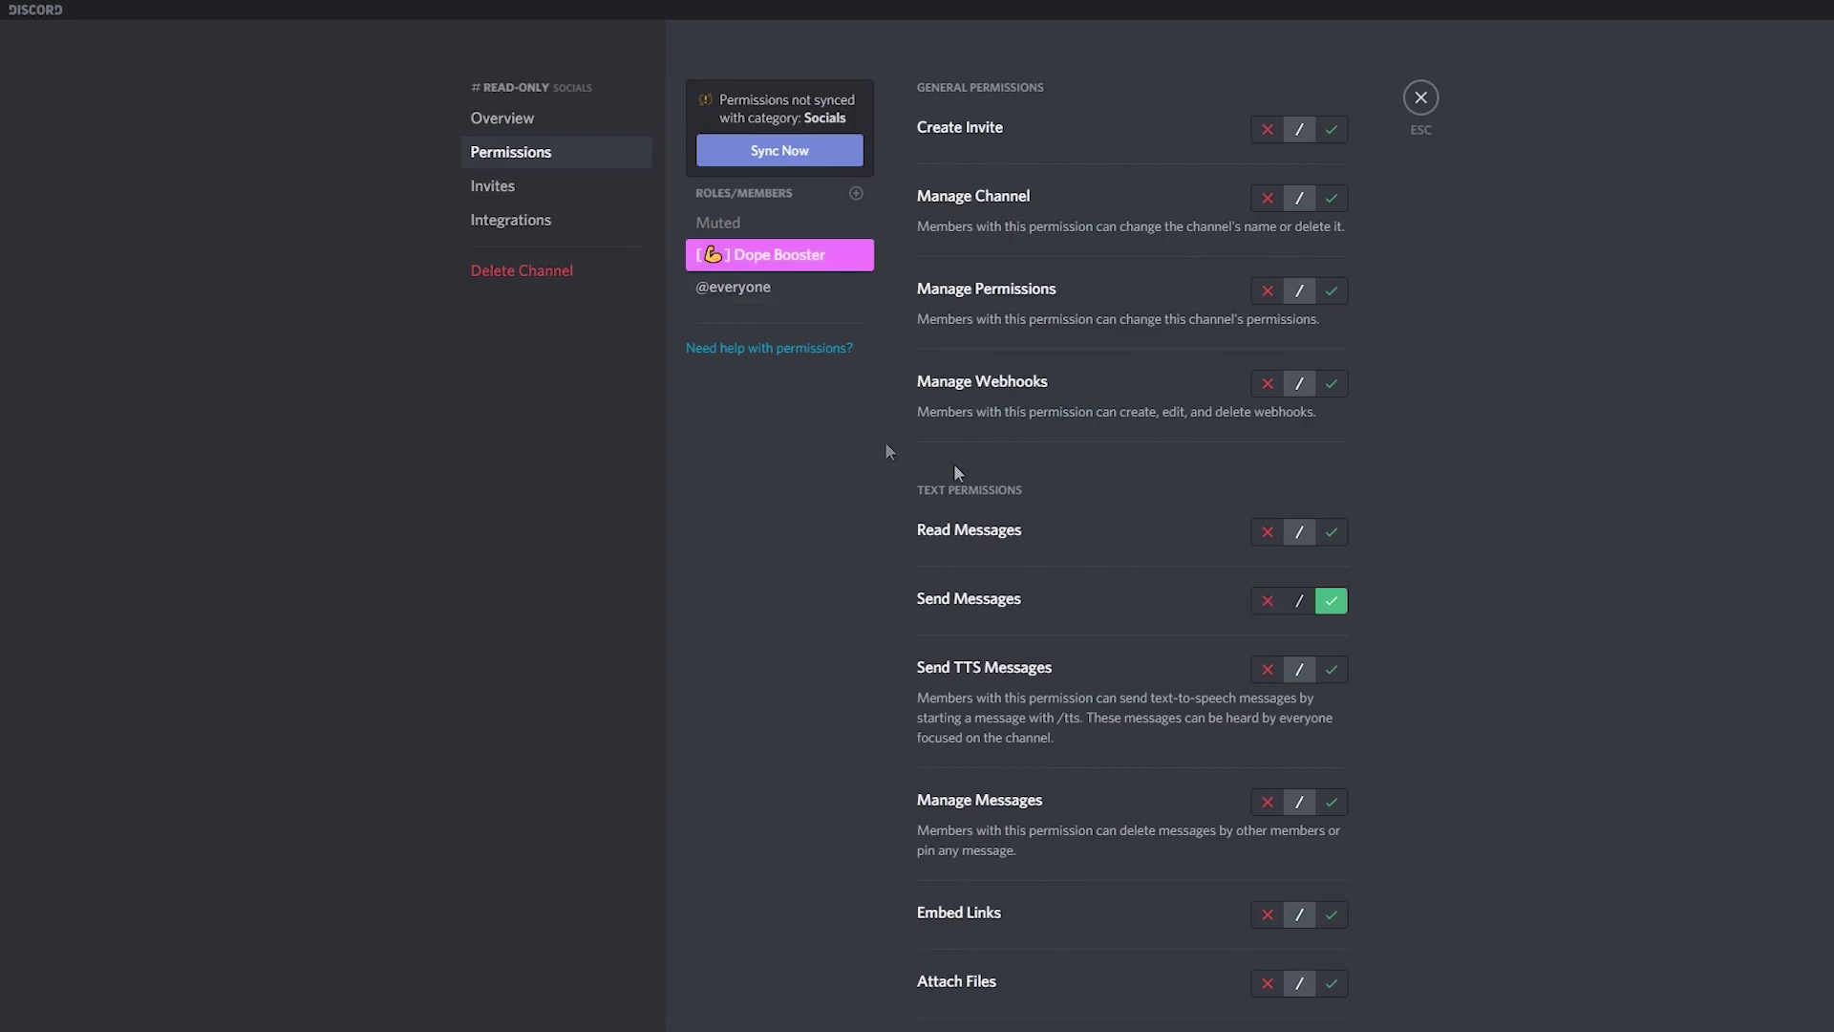
left_click(770, 290)
key("Escape")
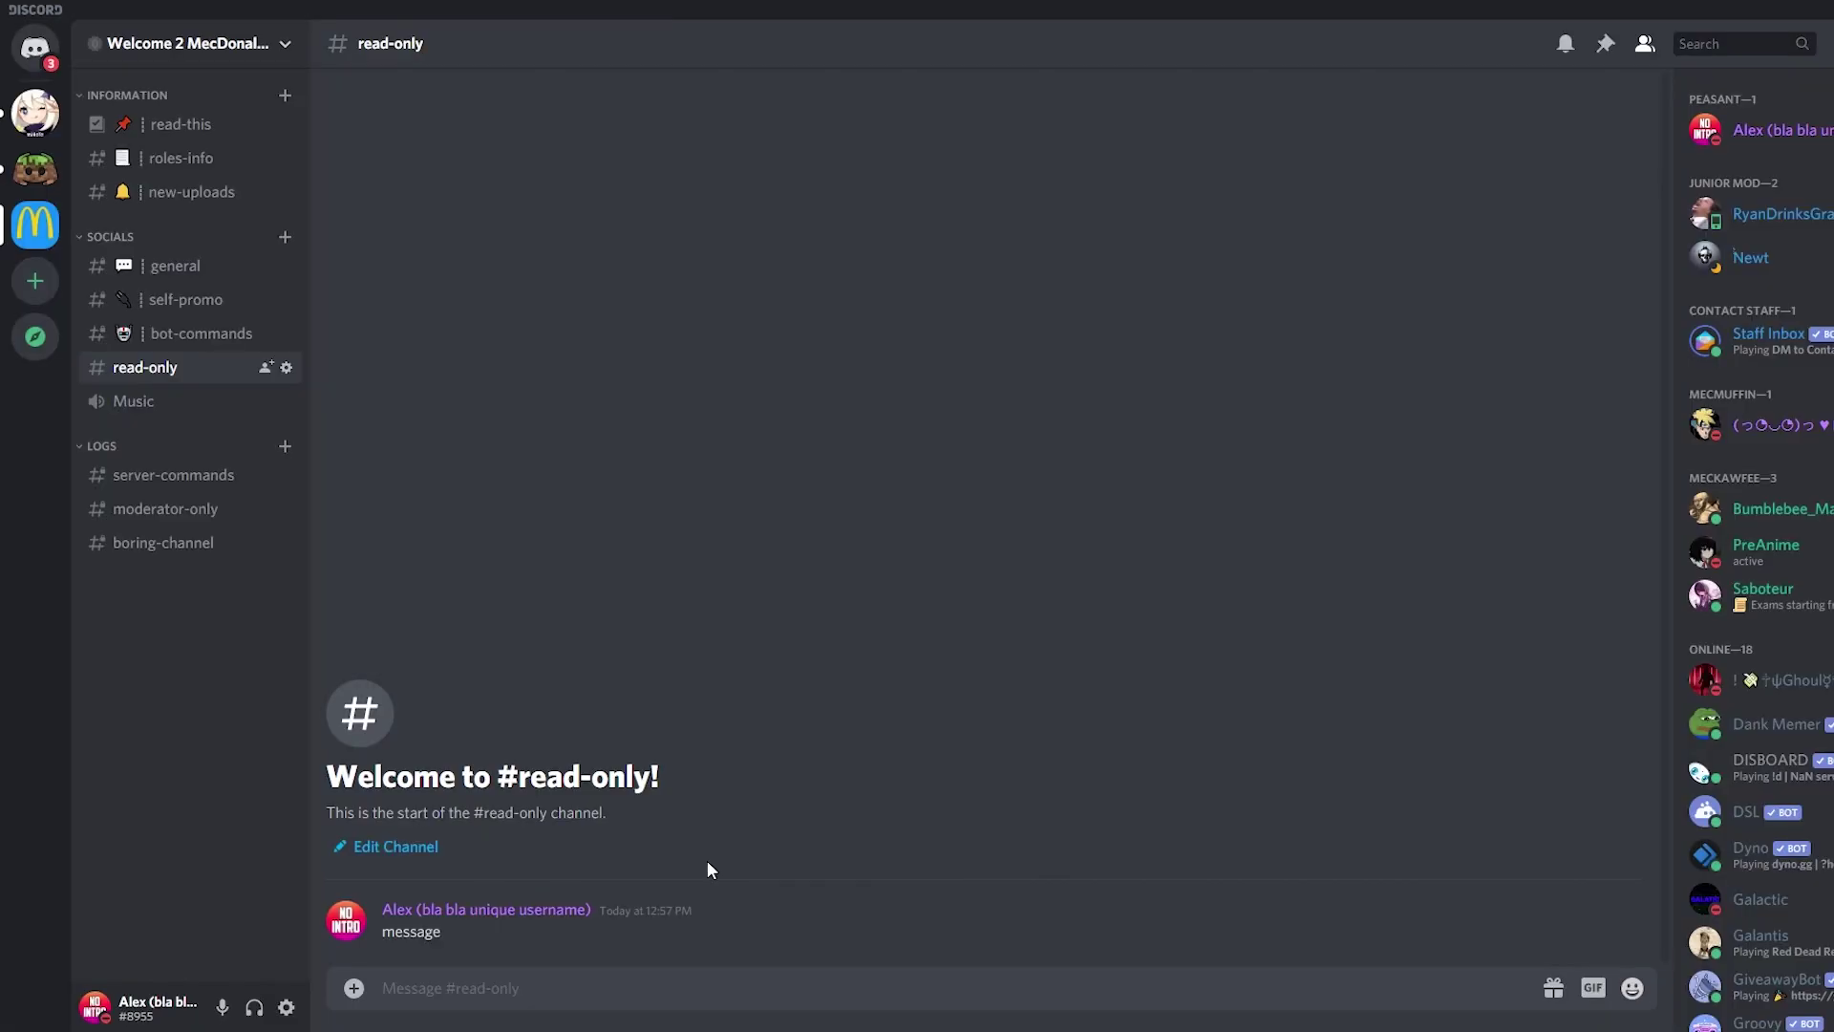
type("jhjmk")
key("BackSpace")
key("BackSpace")
key("BackSpace")
key("BackSpace")
key("BackSpace")
left_click(271, 40)
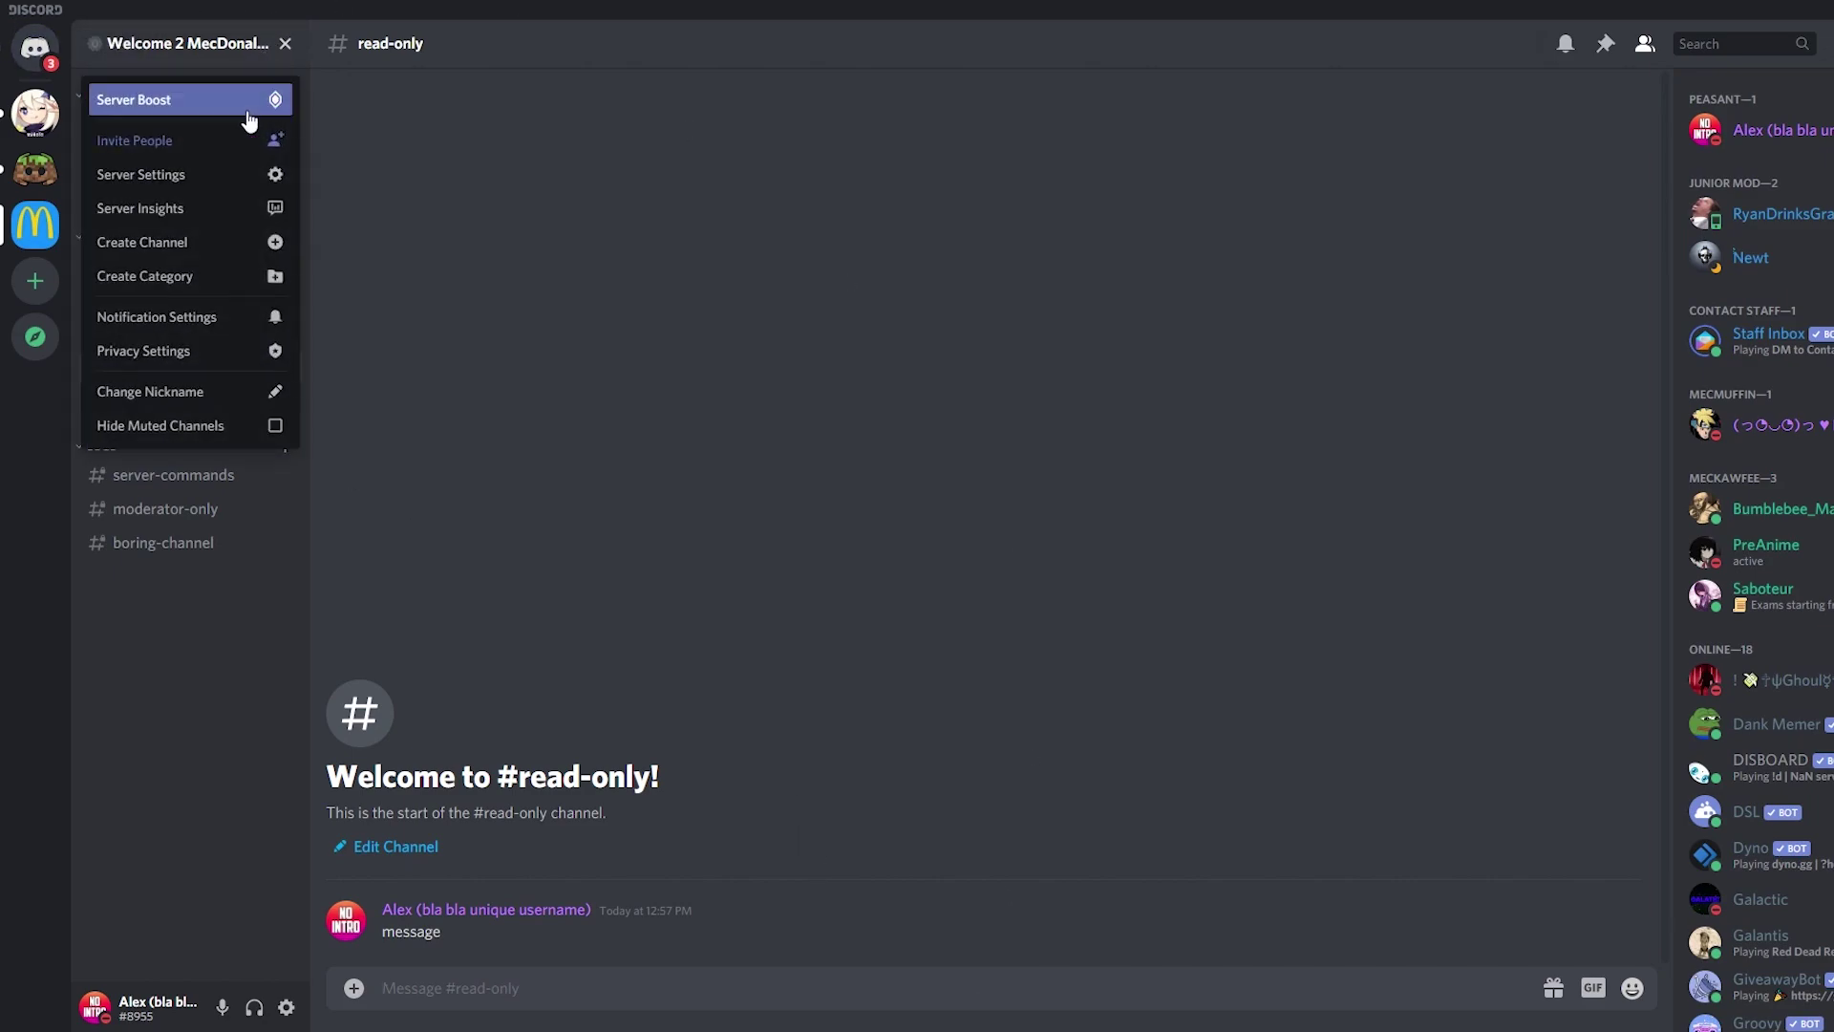
left_click(176, 172)
left_click(526, 156)
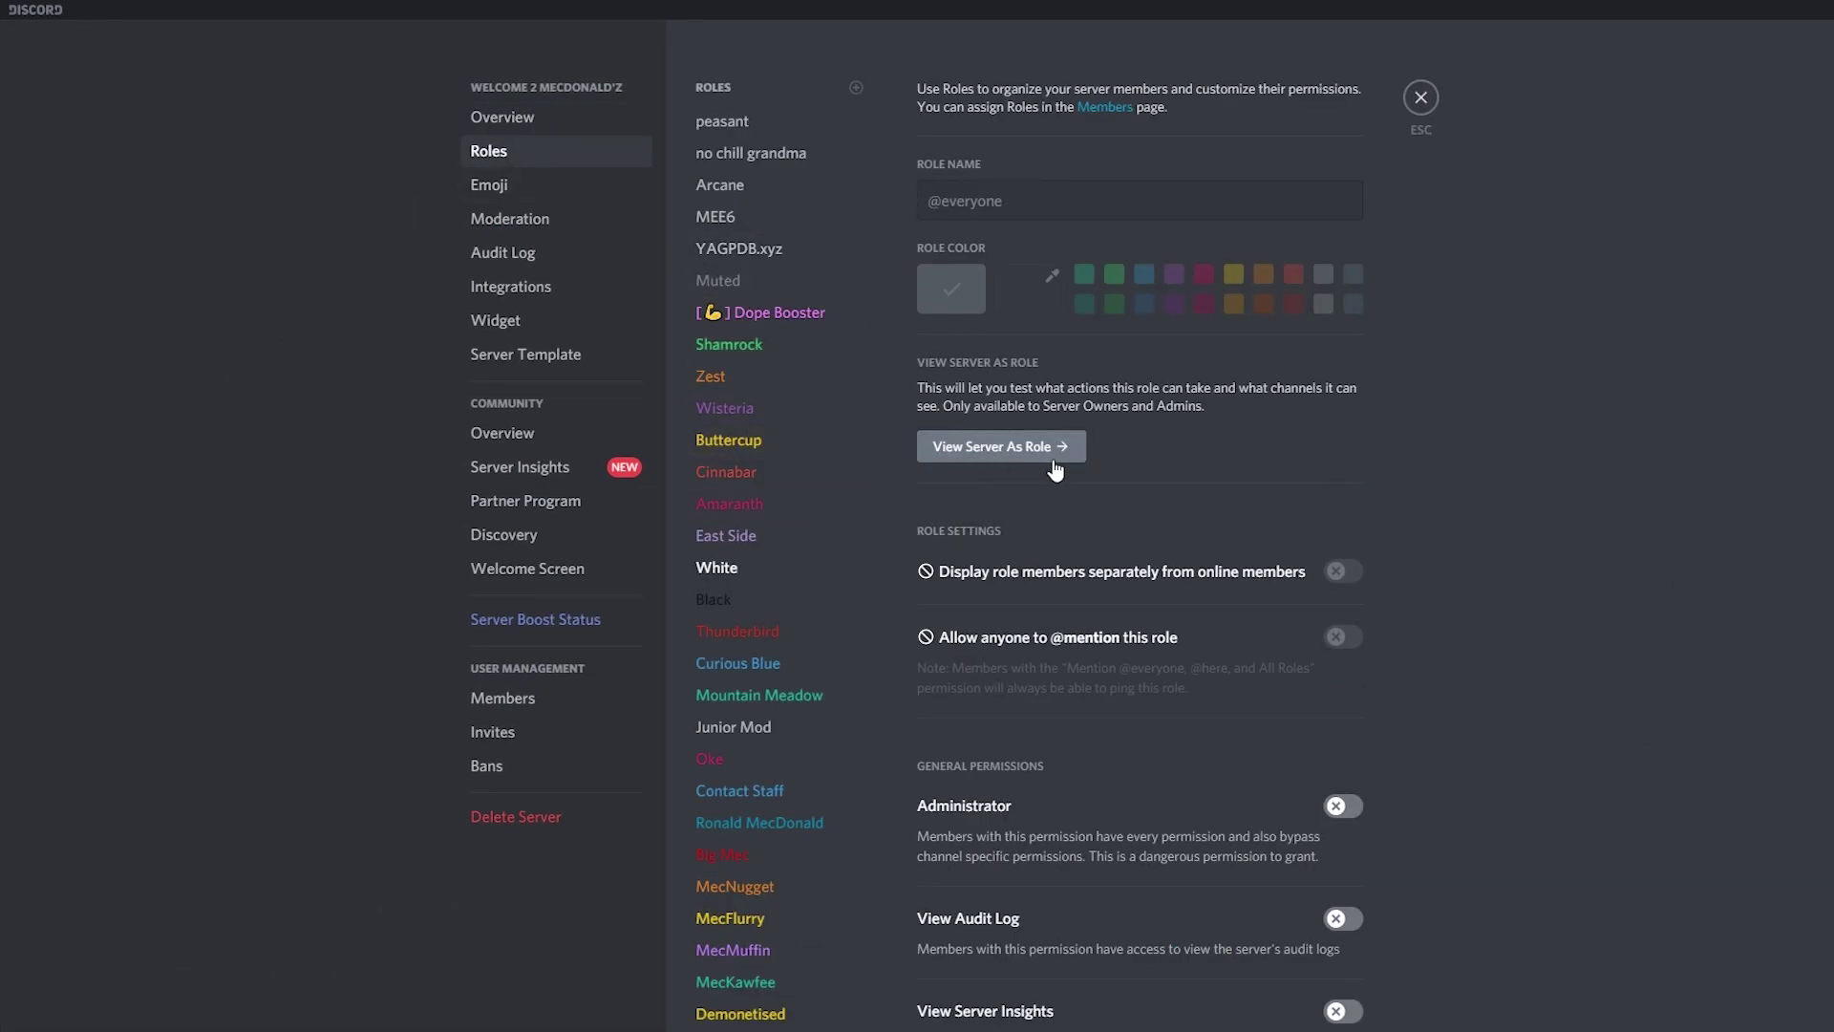
left_click(1050, 462)
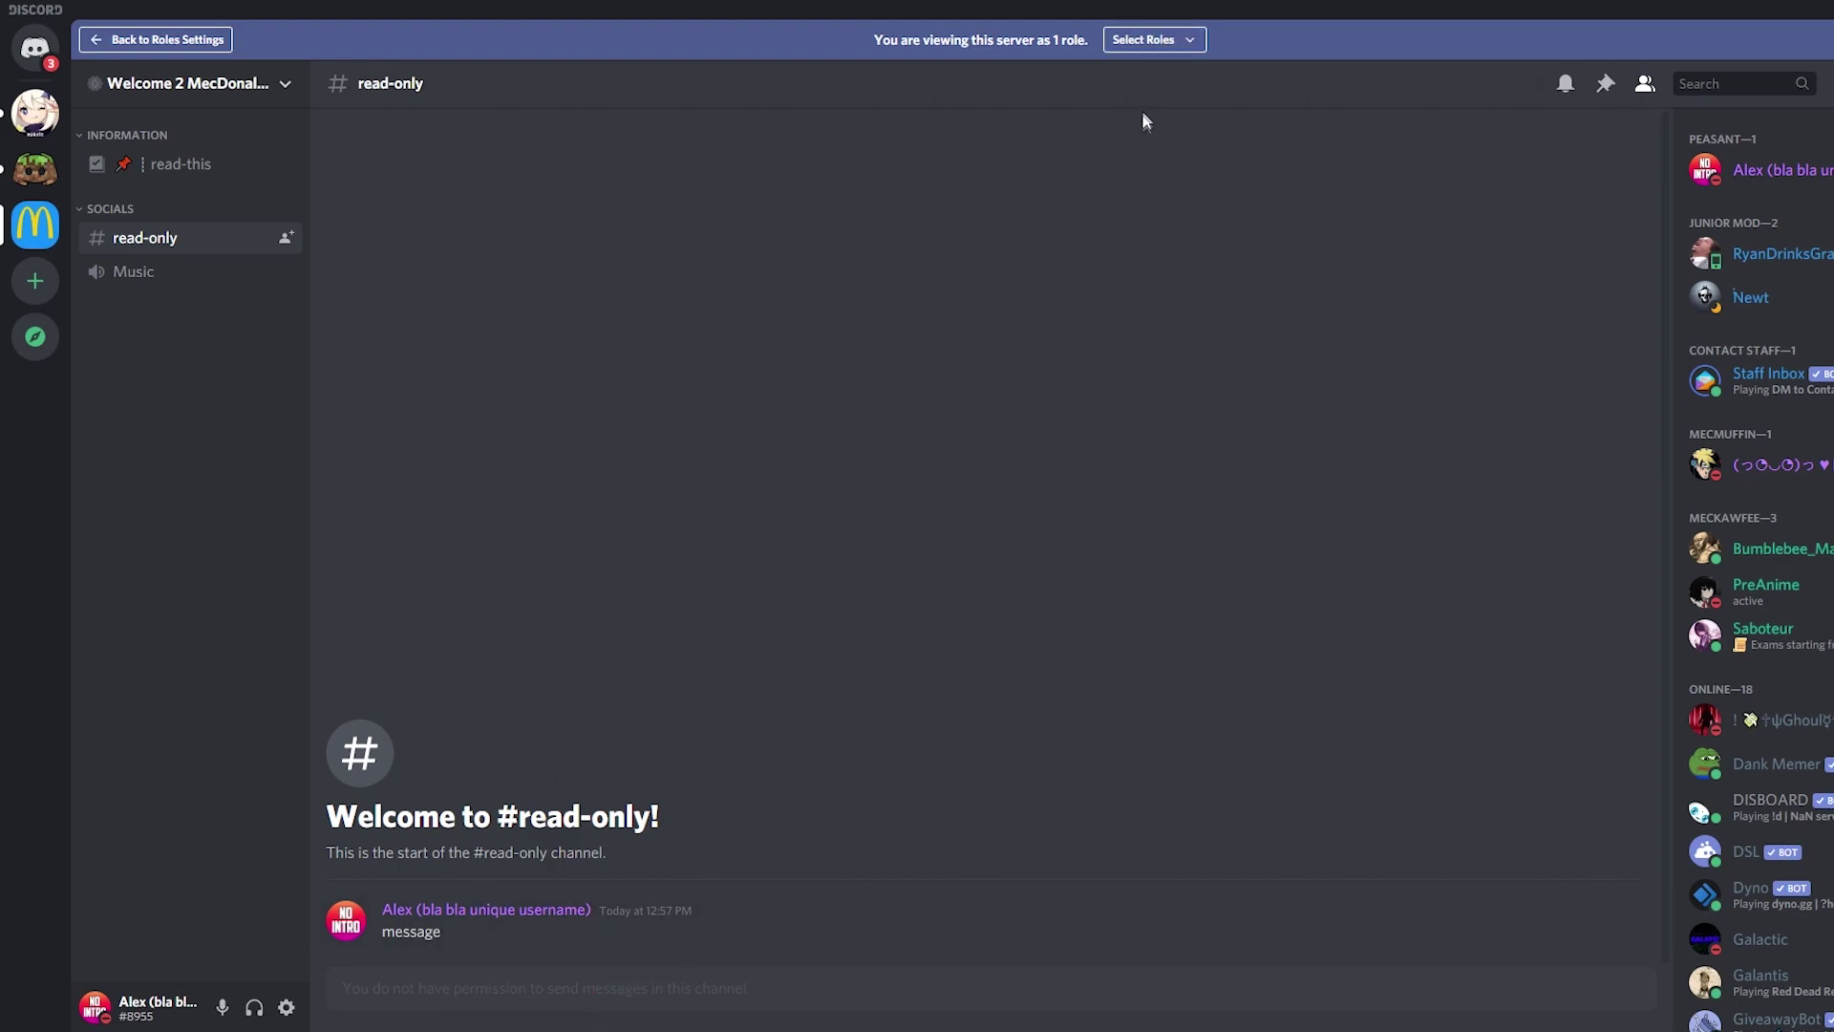
Step: Add the Dope Booster role to the preview and post the test message "bfcgbc" in the read-only channel
left_click(1198, 47)
scroll(1205, 156, "down", 3)
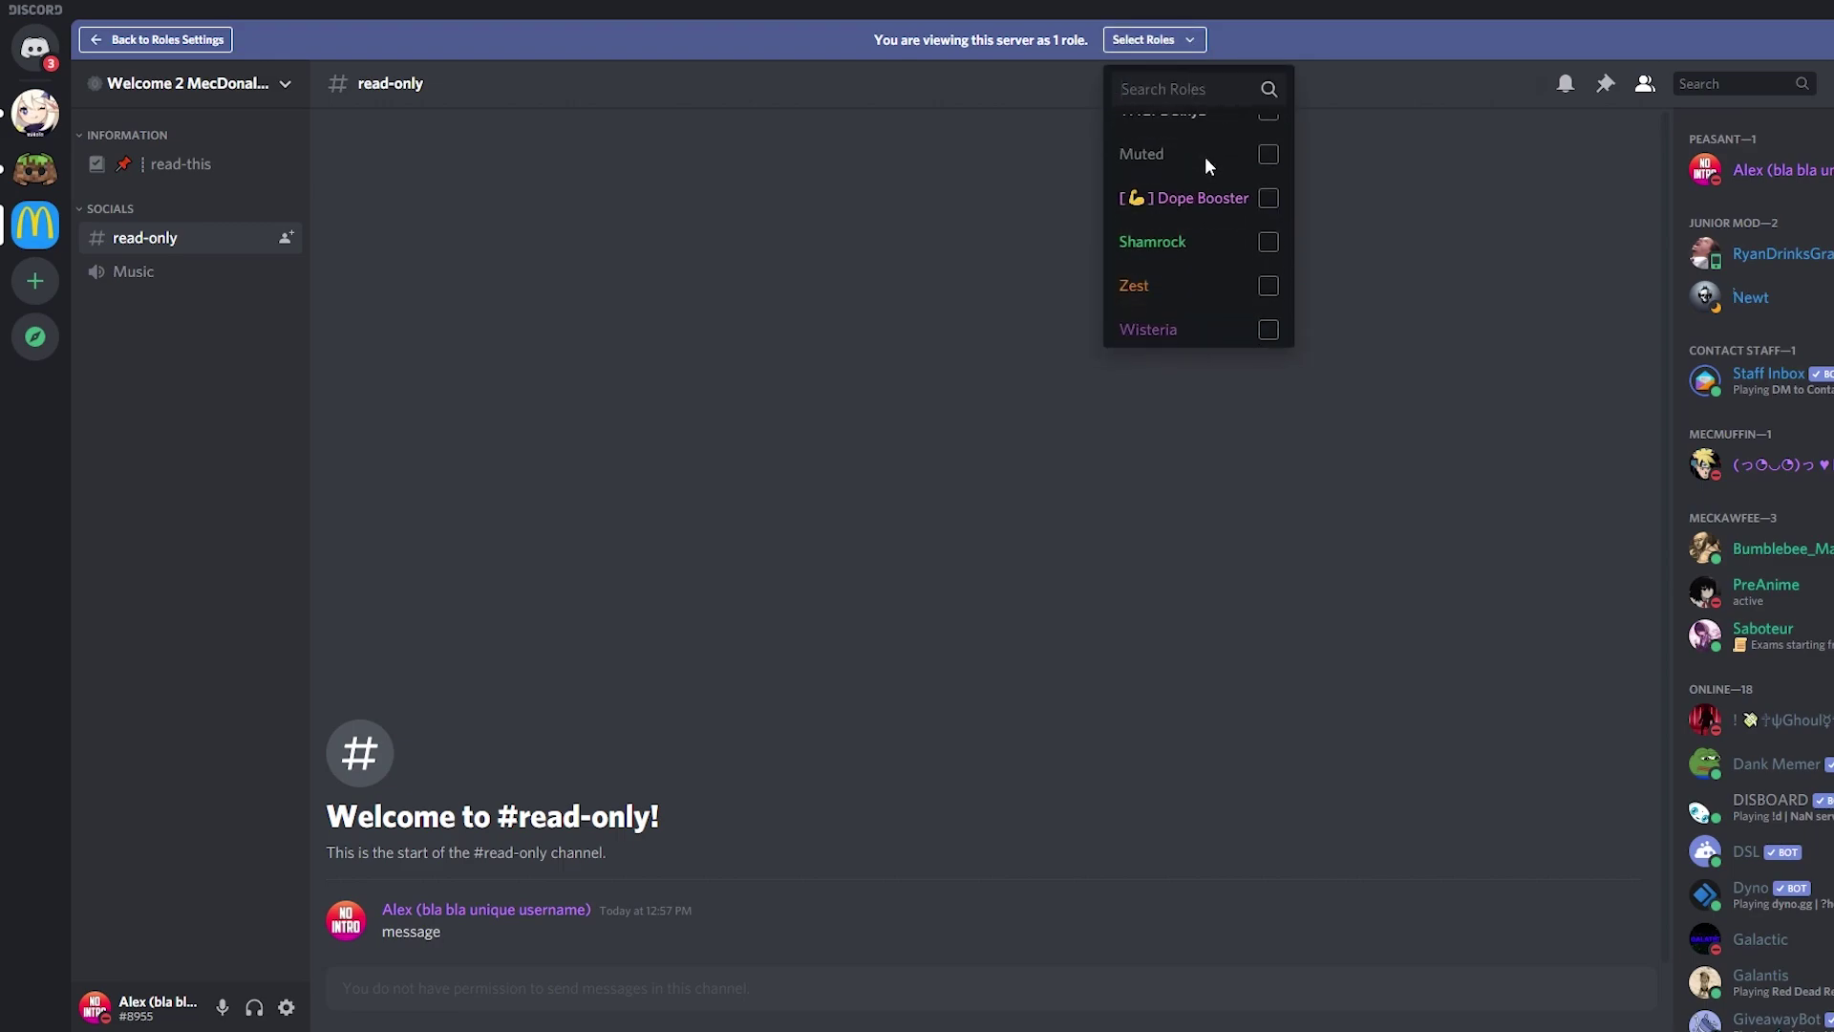
left_click(1273, 198)
left_click(813, 647)
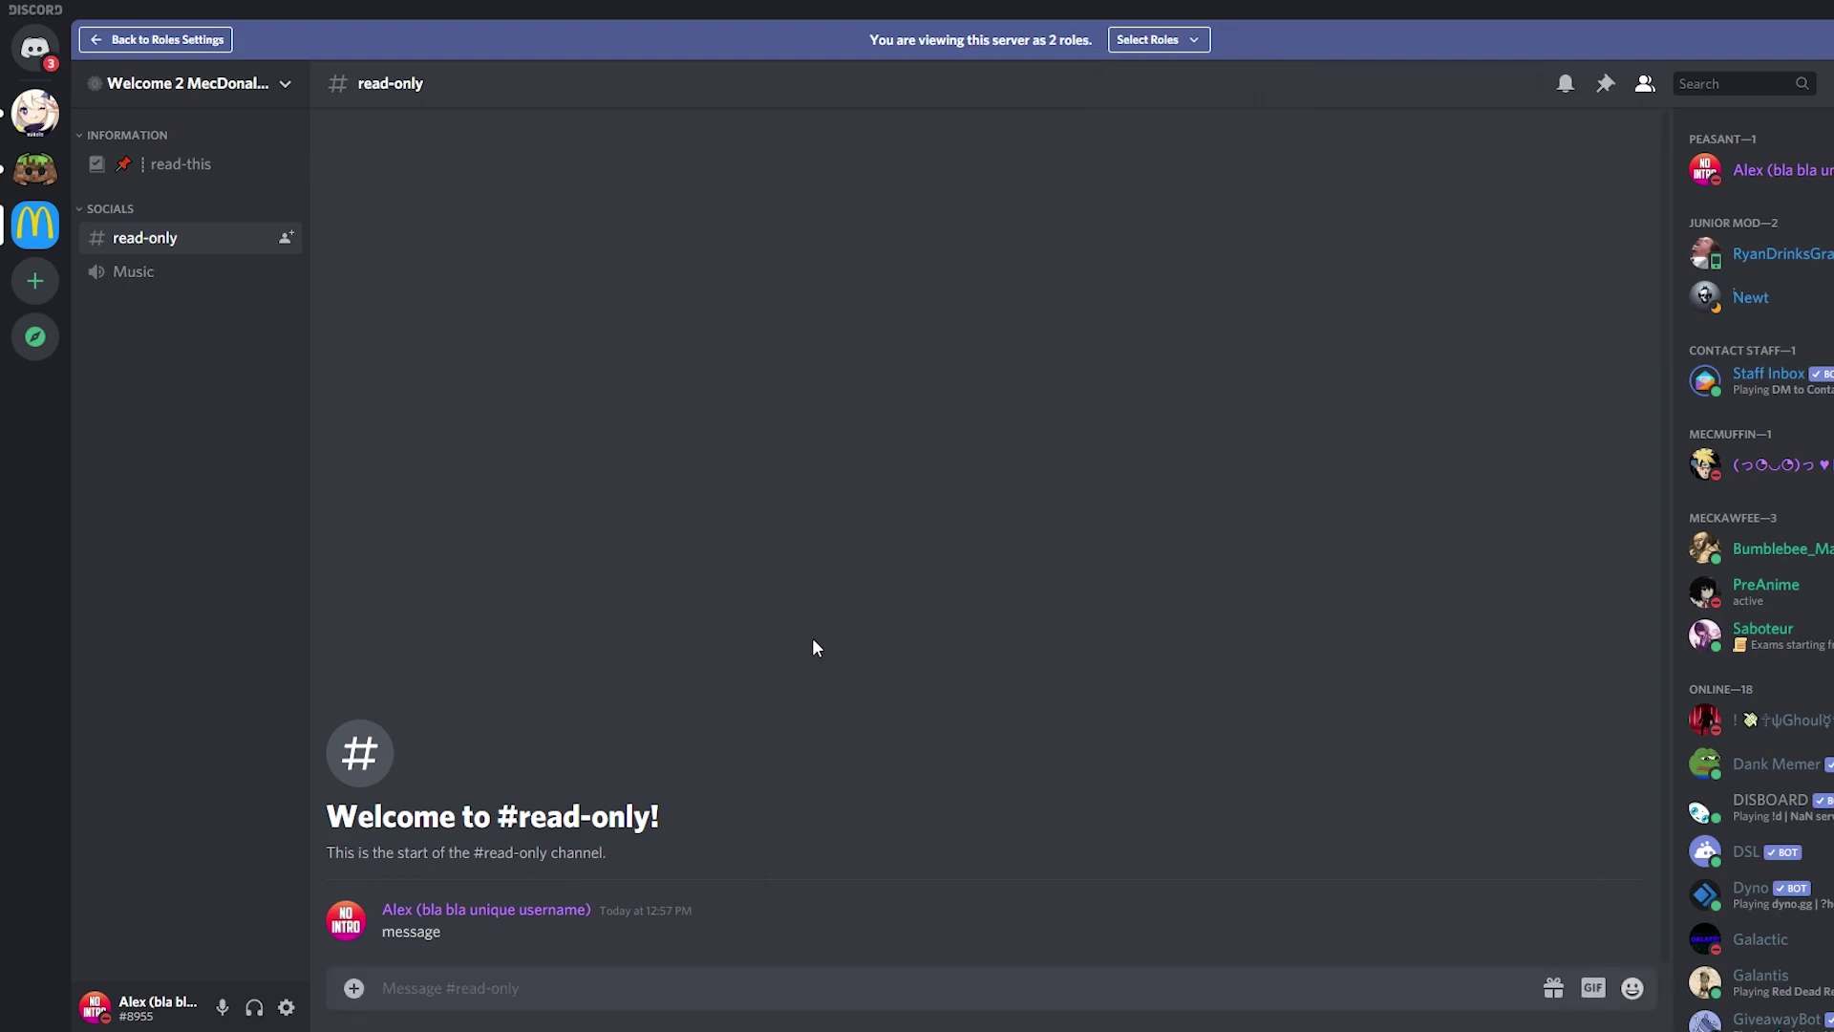
type("bfcgbc")
key("Return")
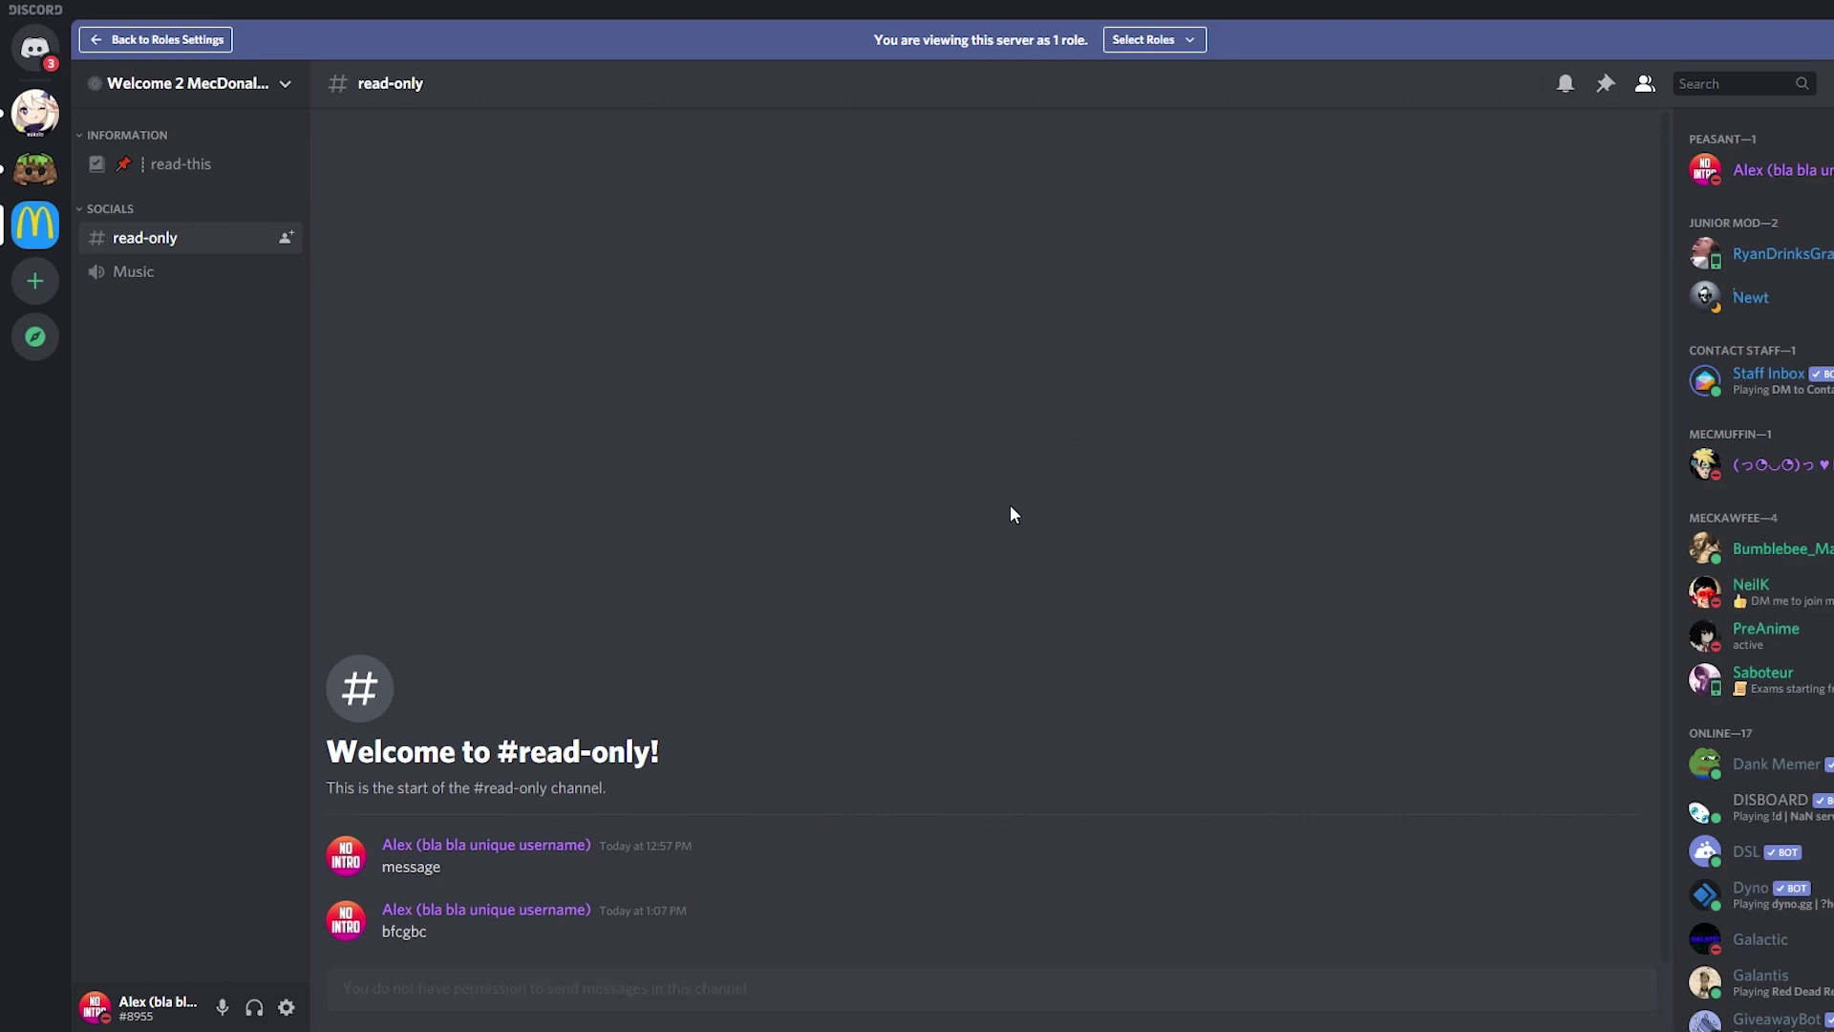